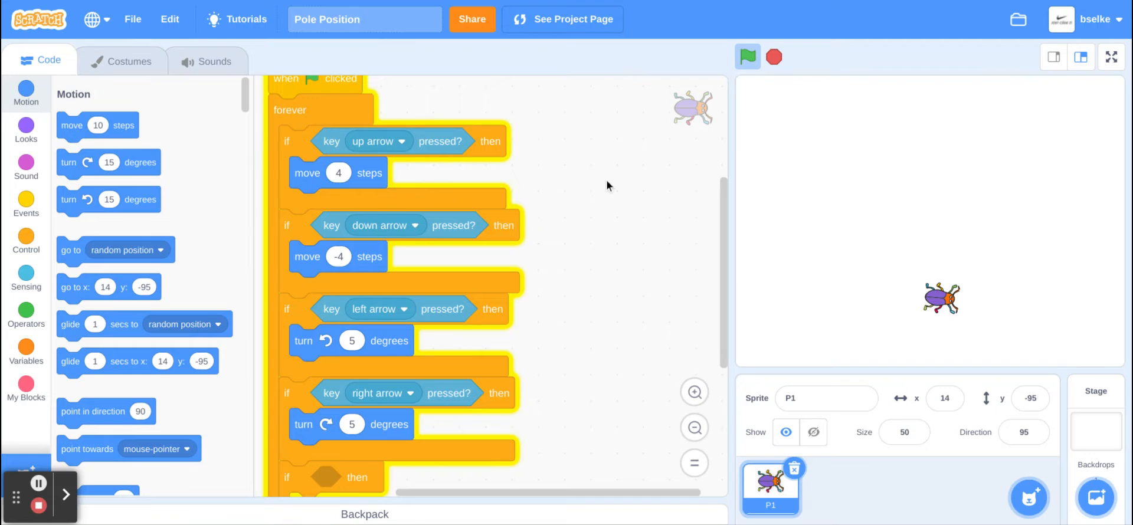
# Step: Test the P1 beetle's movement and turning on the stage with its up, left, down and right arrow controls
pyautogui.press('Up')
pyautogui.press('Left')
pyautogui.press('Down')
pyautogui.press('Right')
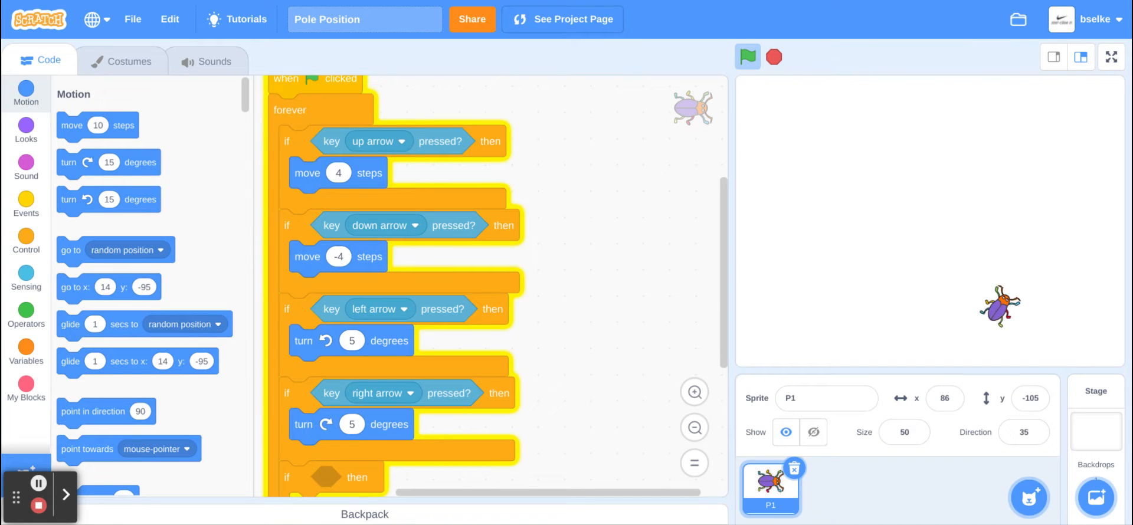
pyautogui.click(696, 428)
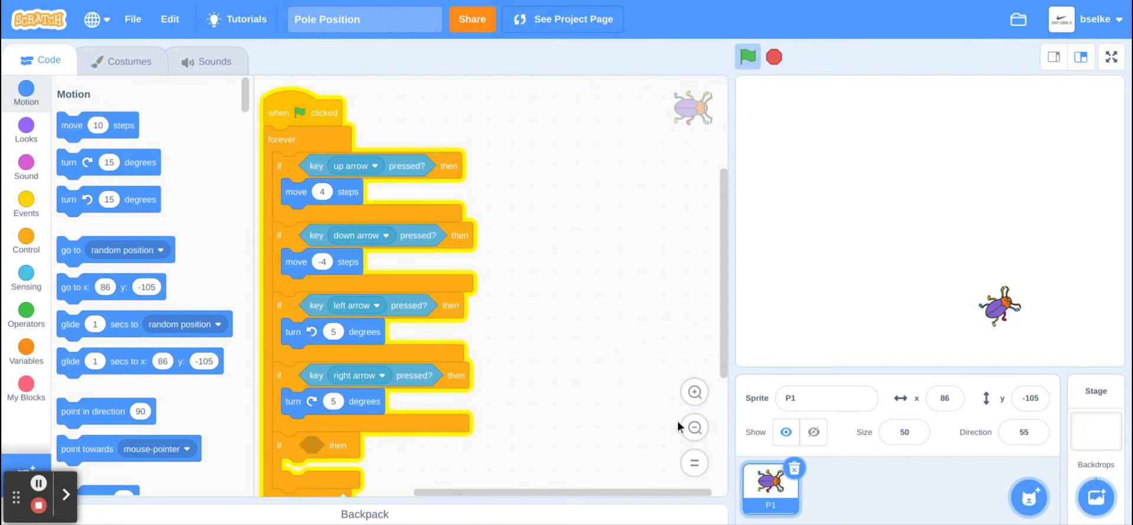
pyautogui.moveTo(619, 410); pyautogui.dragTo(625, 399)
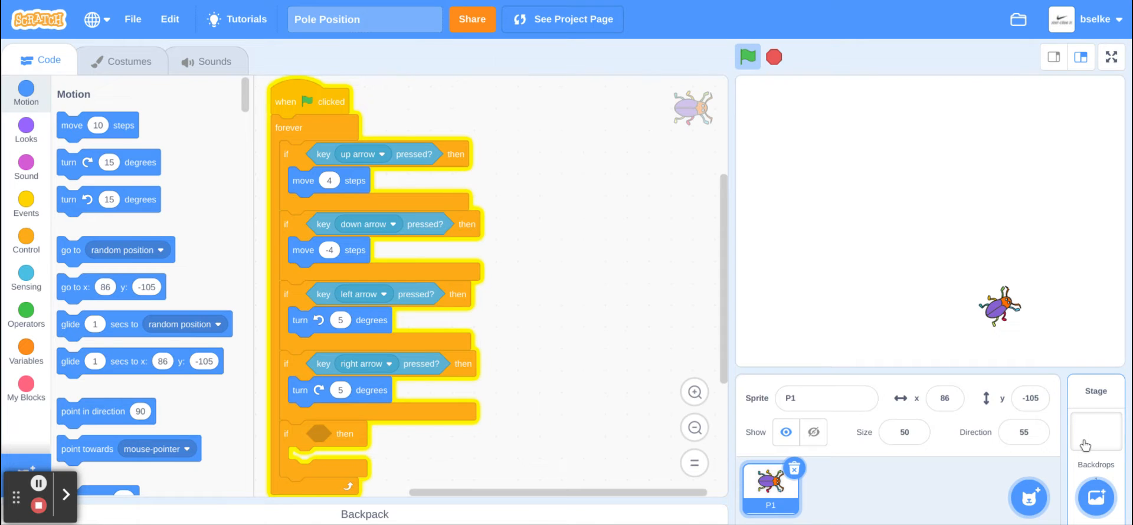
# Step: Add three new blank painted backdrops to the Stage, alongside the existing backdrop1
pyautogui.click(1085, 445)
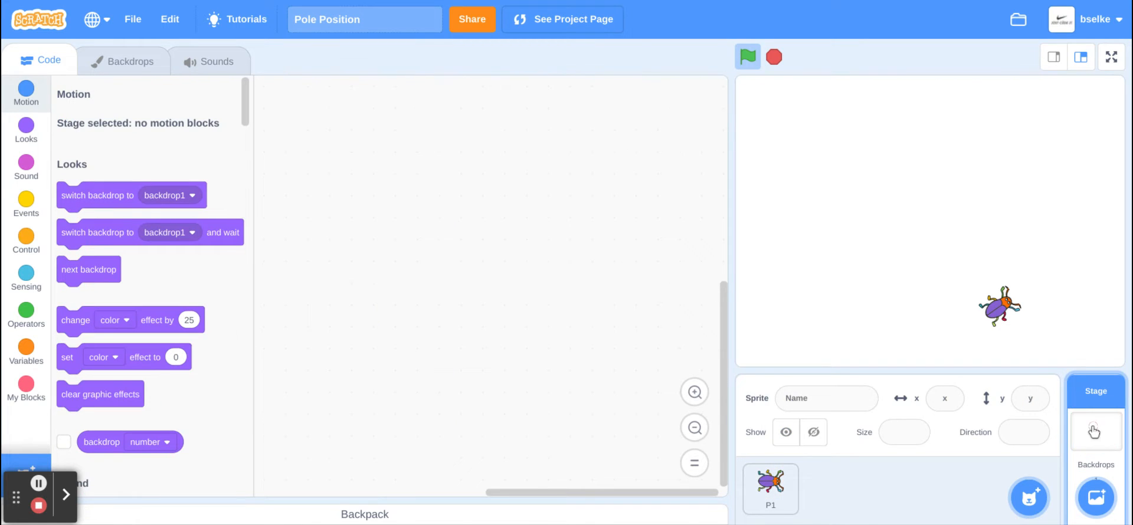
pyautogui.click(119, 72)
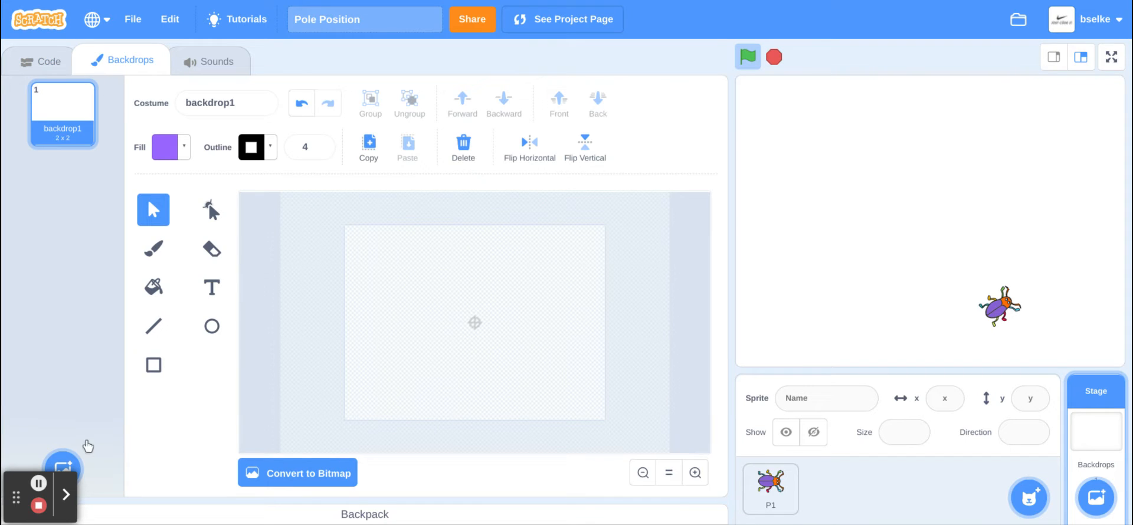
pyautogui.moveTo(70, 468)
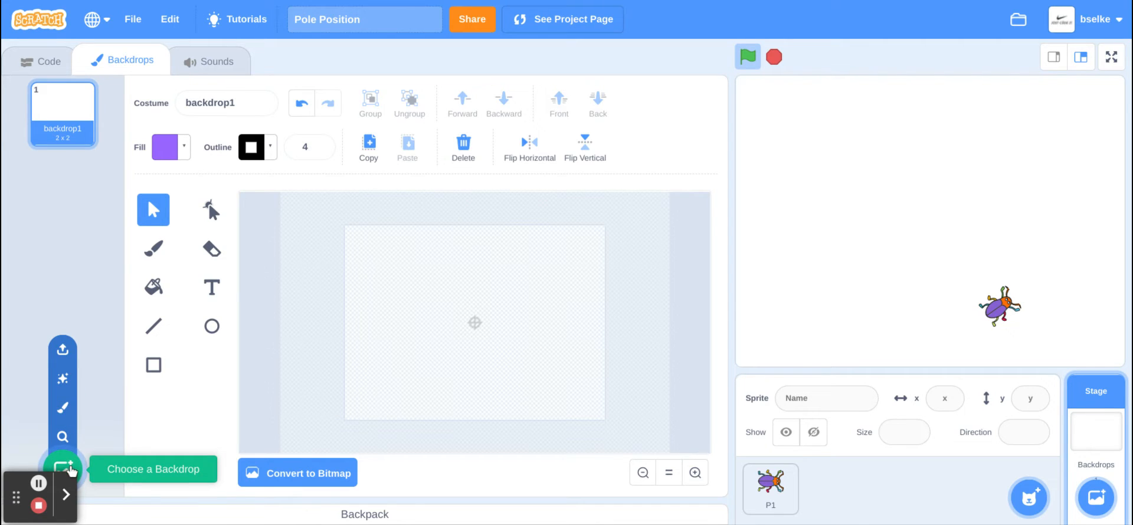
pyautogui.click(65, 414)
pyautogui.moveTo(63, 468)
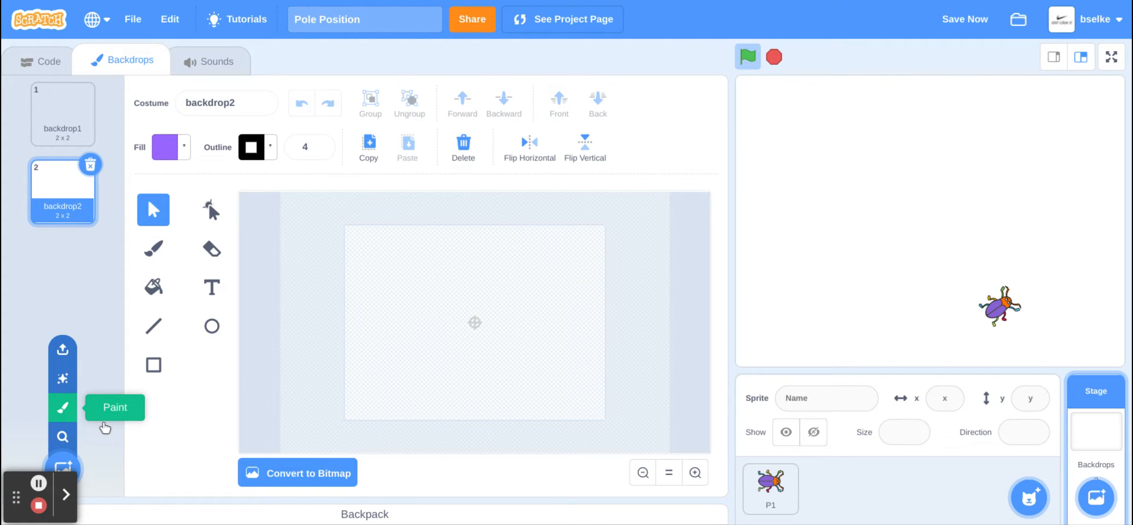
pyautogui.click(63, 413)
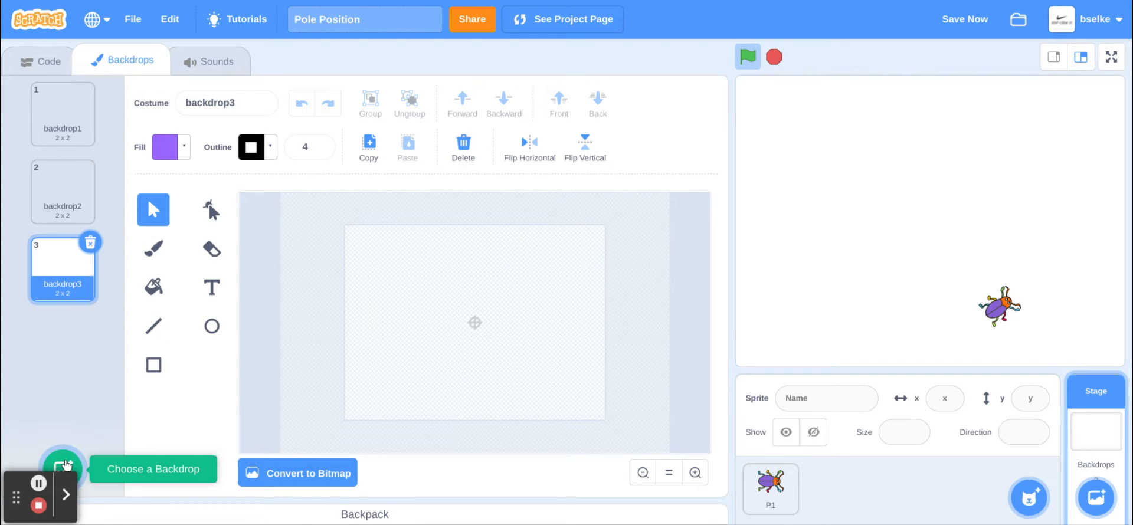
pyautogui.click(66, 466)
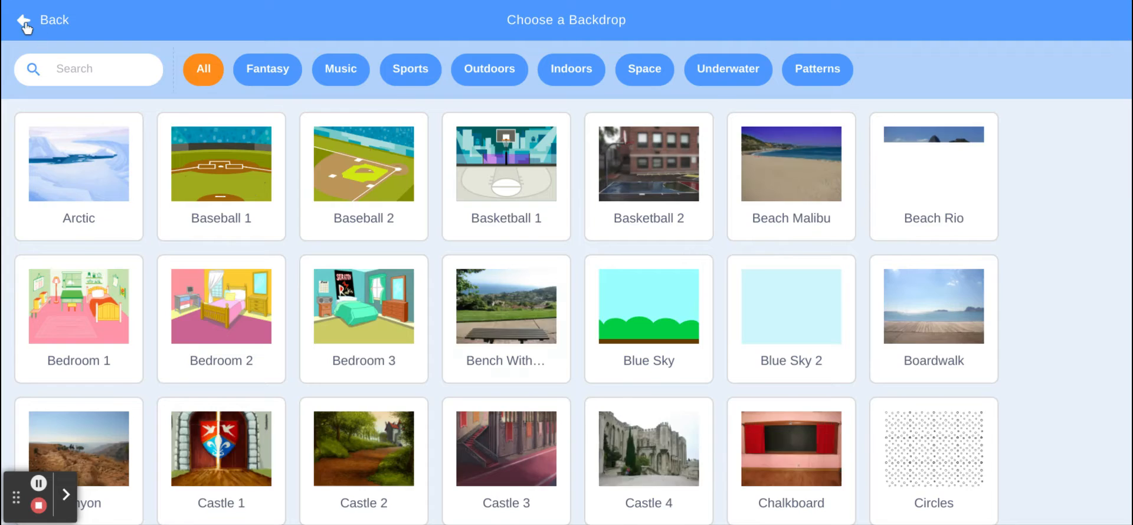
pyautogui.click(27, 20)
pyautogui.moveTo(67, 459)
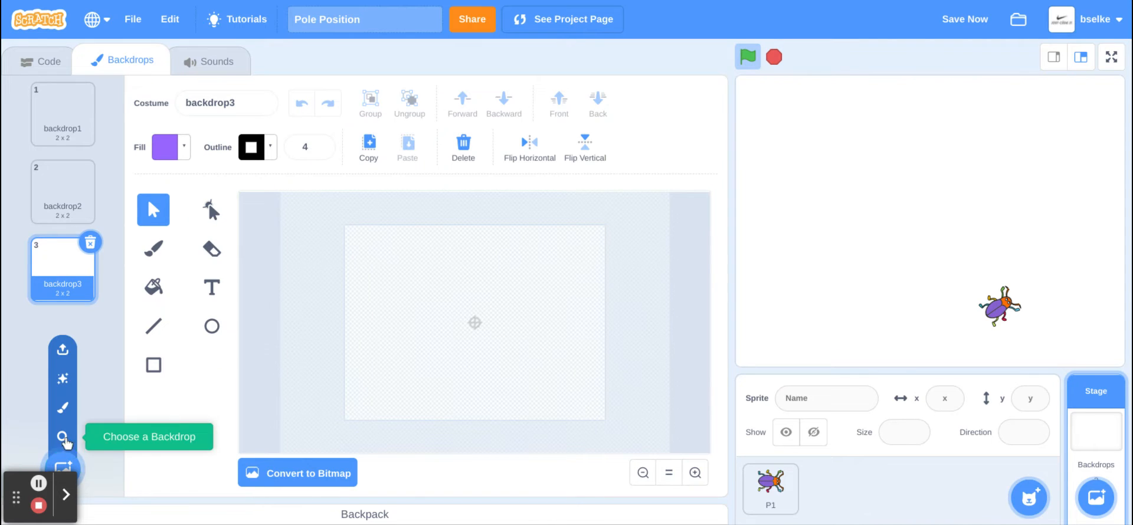
pyautogui.click(63, 407)
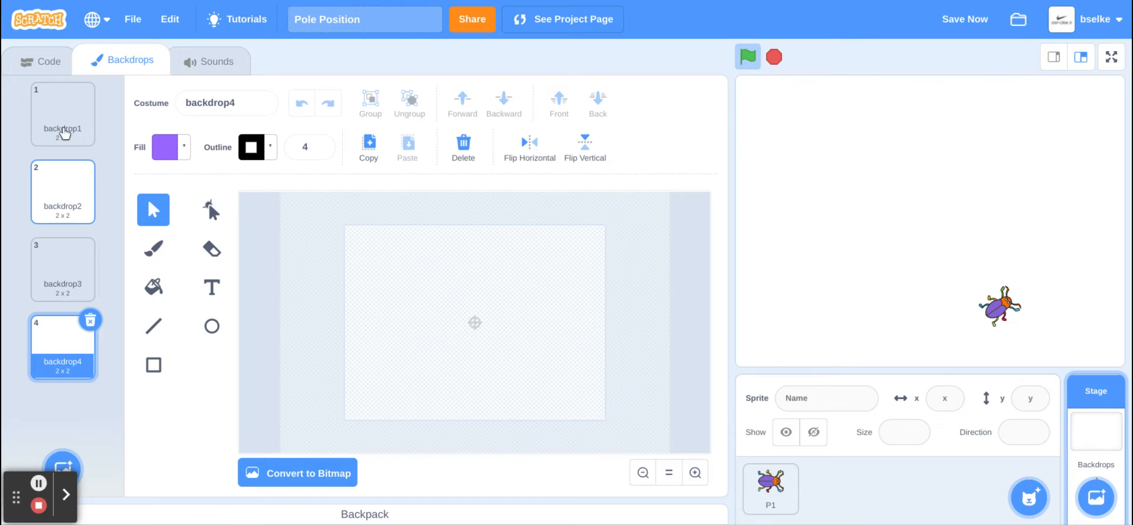
# Step: Rename the first backdrop as Game Menu
pyautogui.click(63, 135)
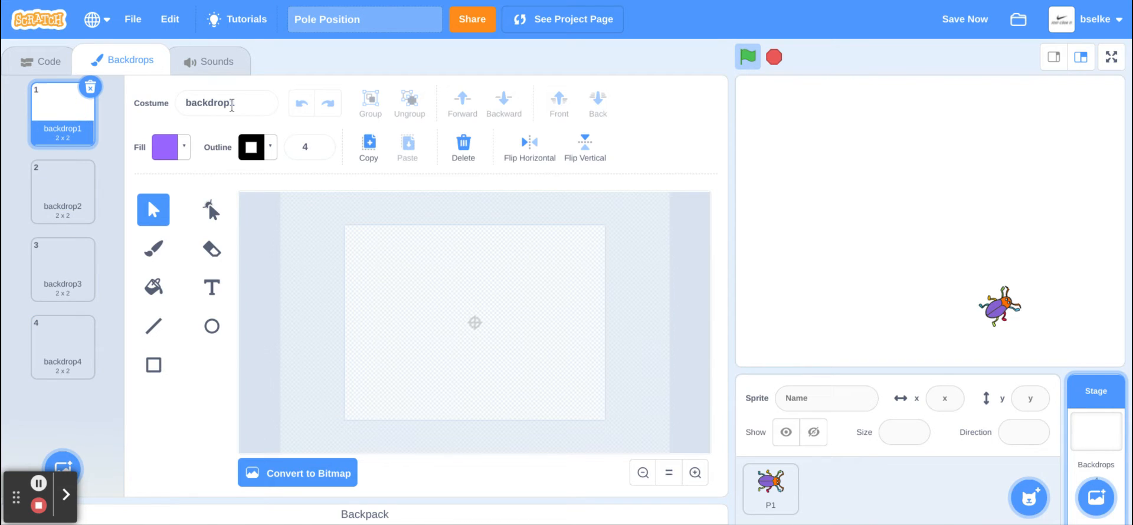
pyautogui.moveTo(236, 104); pyautogui.dragTo(171, 109)
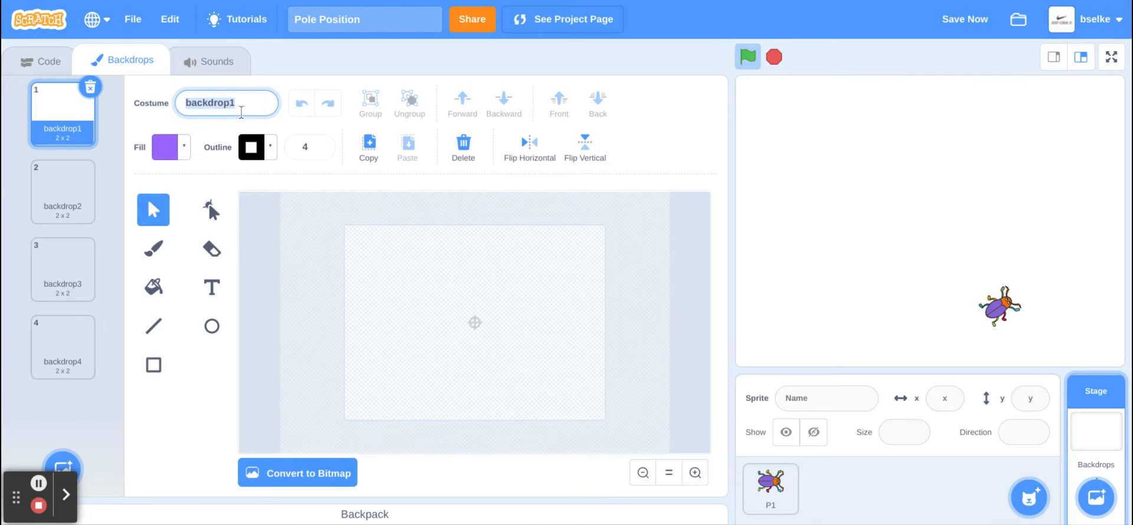
pyautogui.write('Game')
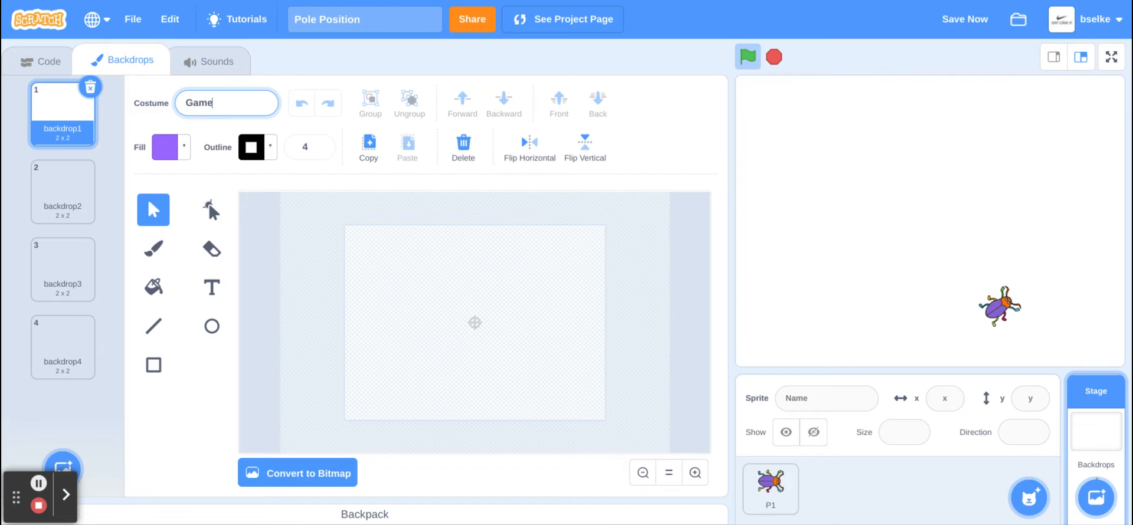
pyautogui.write(' Menu')
pyautogui.press('Return')
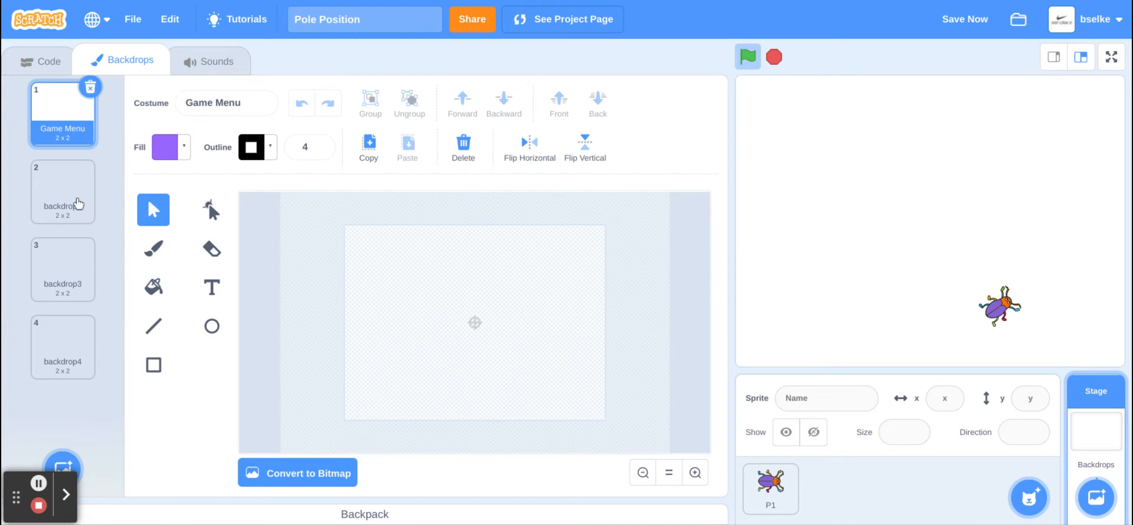
# Step: Rename the second backdrop as Track 1
pyautogui.click(54, 208)
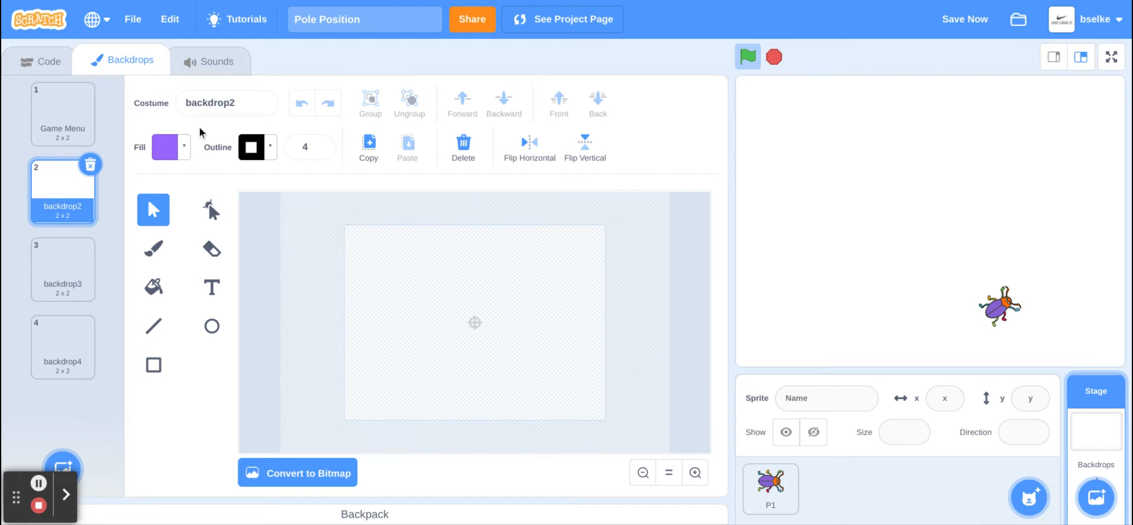
pyautogui.click(187, 104)
pyautogui.write('Track 2')
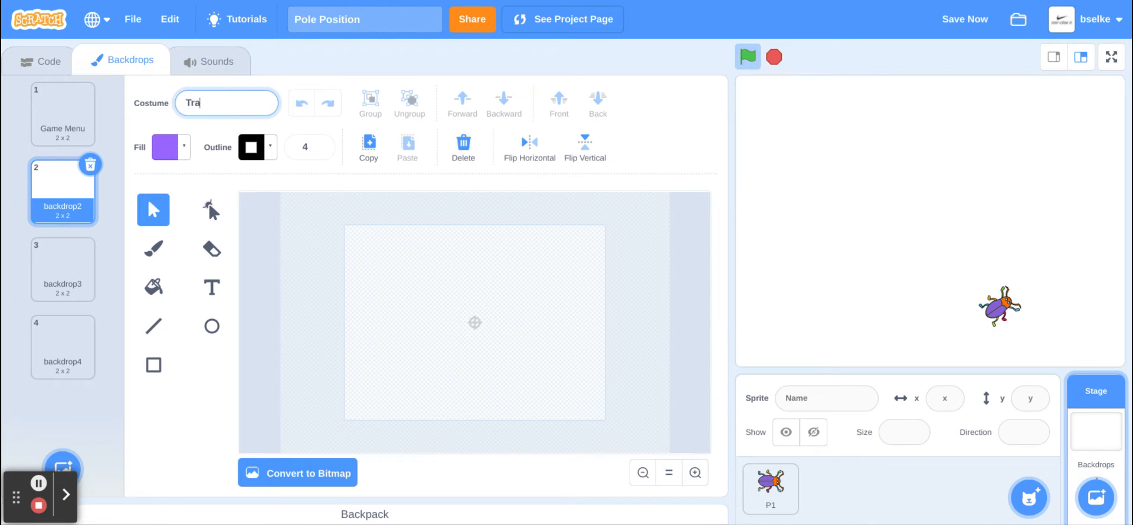
pyautogui.press('Return')
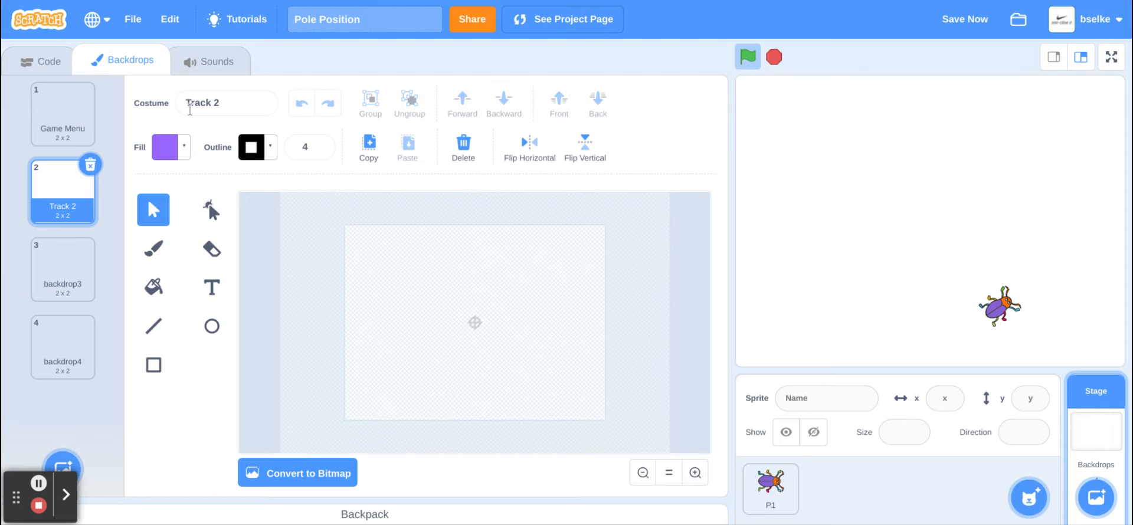
pyautogui.click(233, 109)
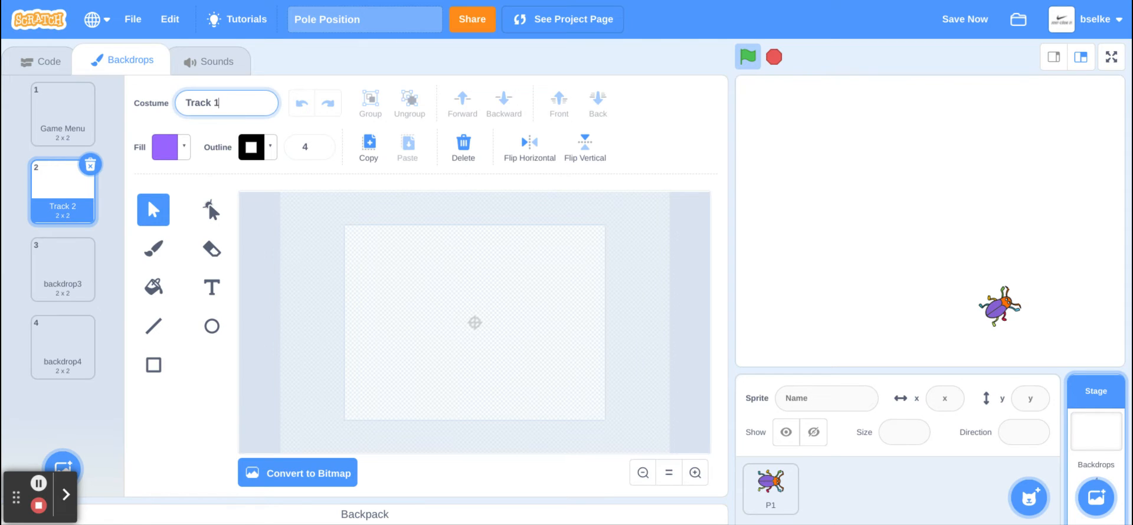
pyautogui.press('Return')
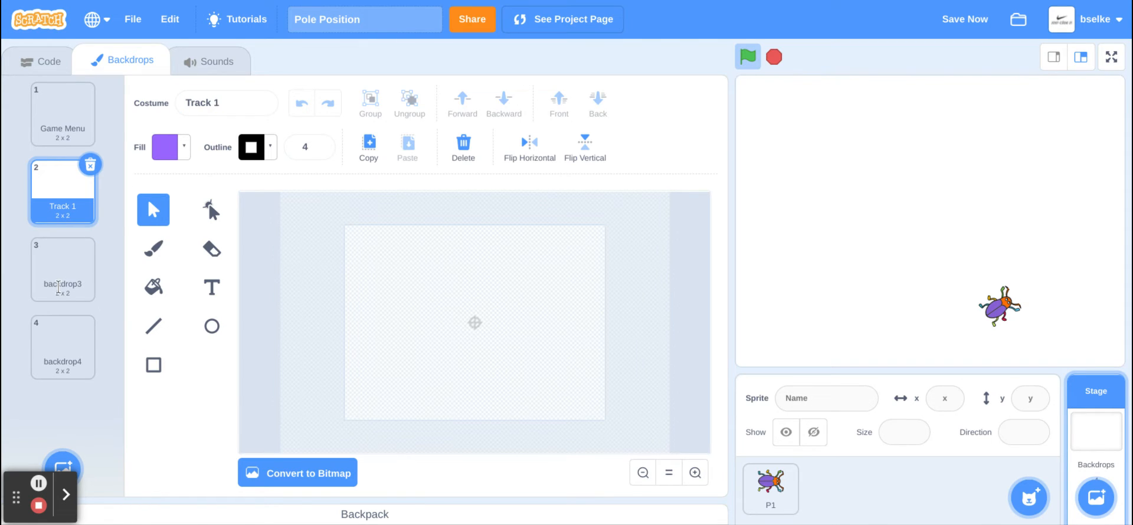
# Step: Rename the third backdrop as Track 2
pyautogui.click(59, 288)
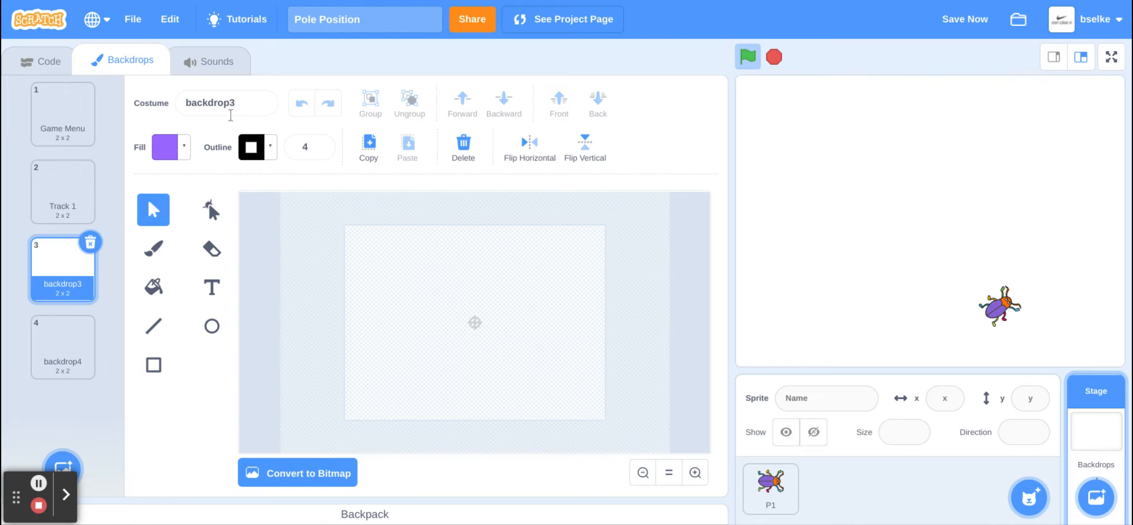
pyautogui.moveTo(265, 106); pyautogui.dragTo(179, 102)
pyautogui.write('Track 2')
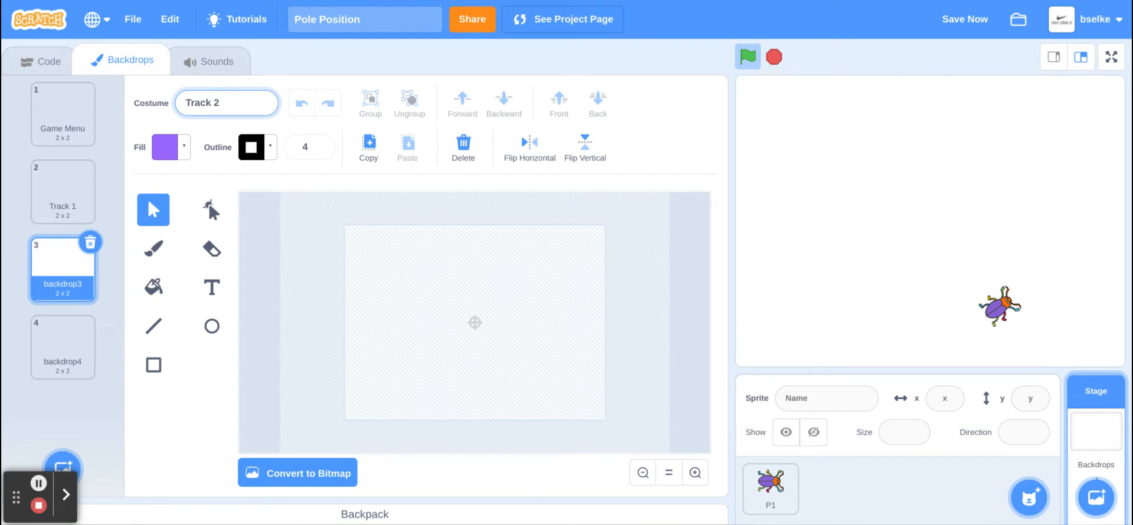
pyautogui.press('Return')
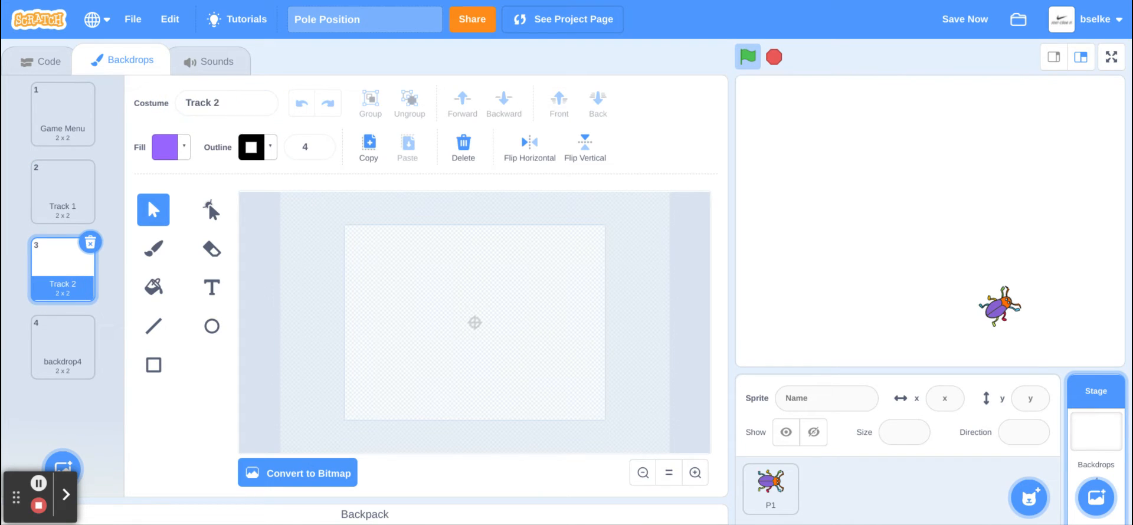
# Step: Rename the fourth backdrop as Track 3
pyautogui.click(61, 361)
pyautogui.click(189, 103)
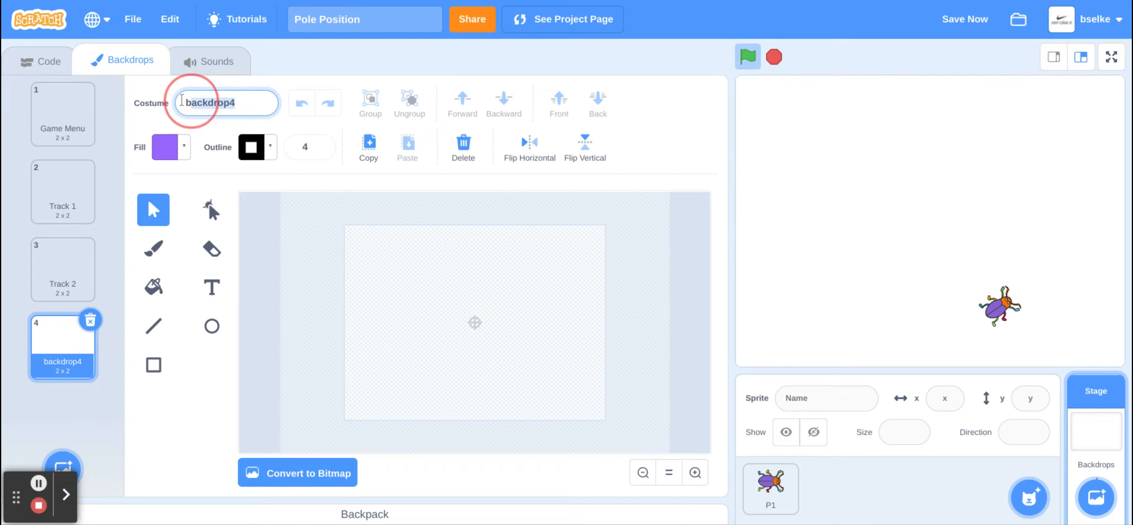
pyautogui.write('T')
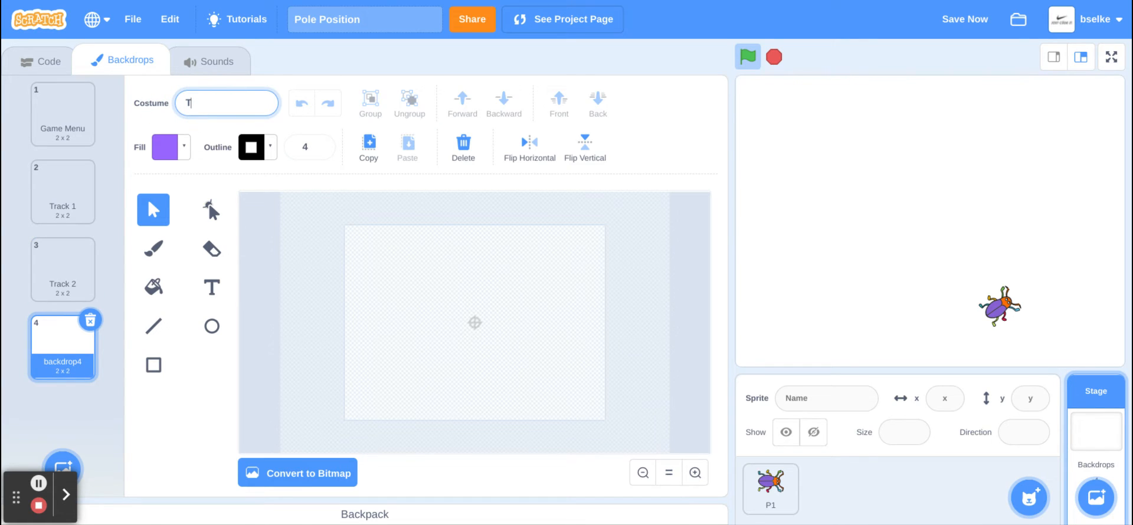
pyautogui.write('rack 3')
pyautogui.press('Return')
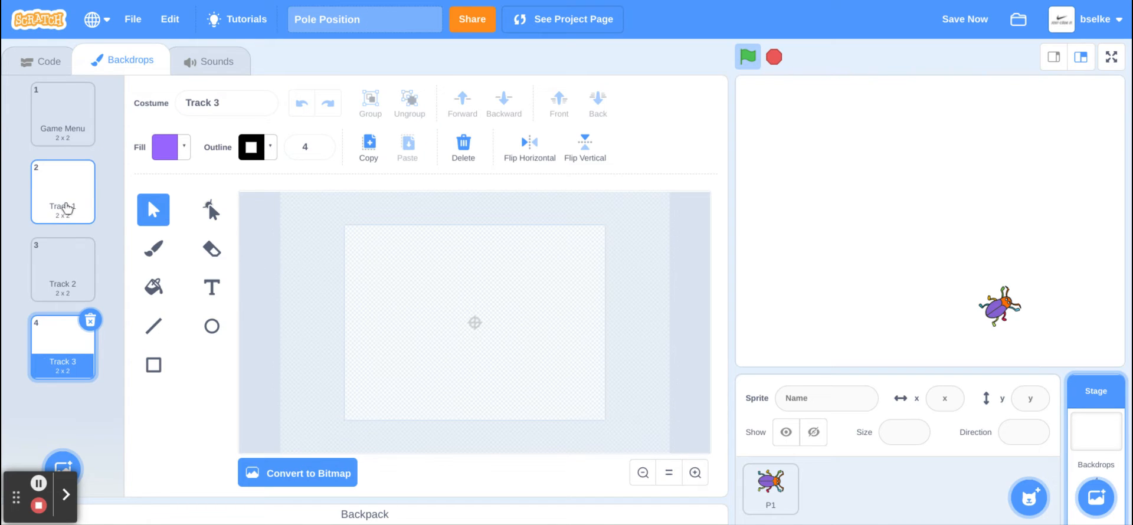
# Step: Convert the Track 1, Track 2 and Track 3 backdrops from vector to bitmap
pyautogui.click(67, 207)
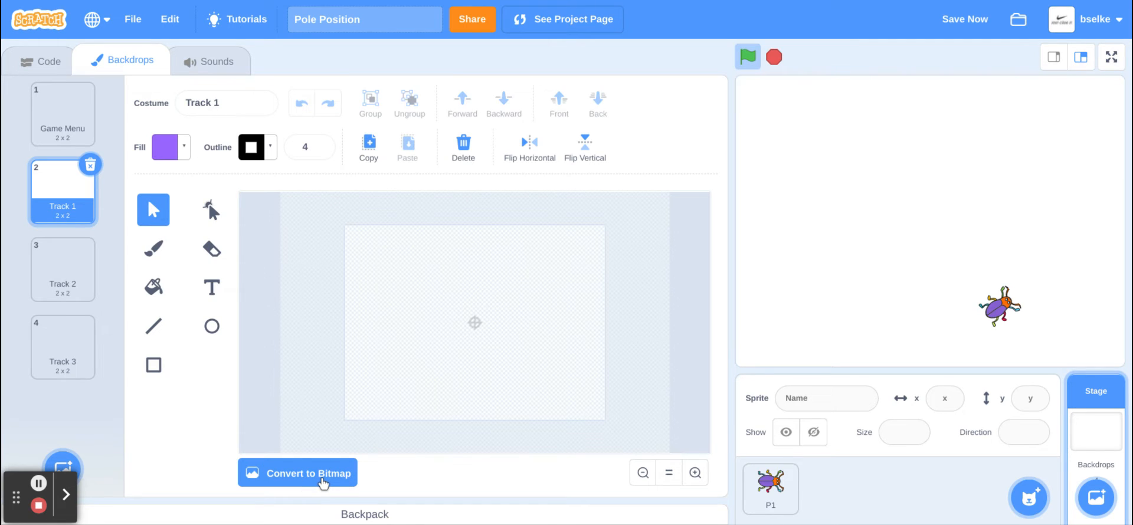
pyautogui.click(323, 482)
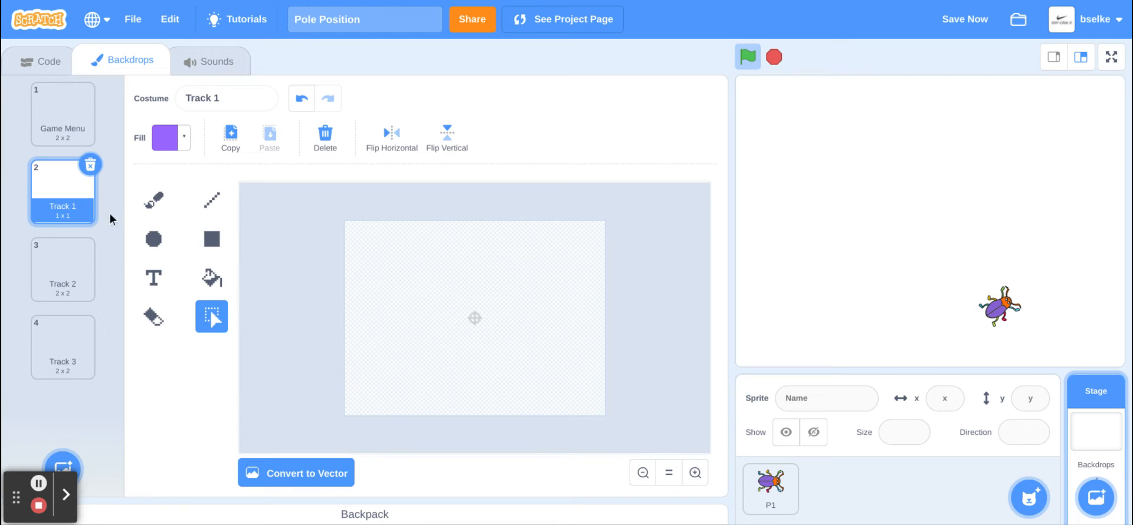
pyautogui.click(82, 261)
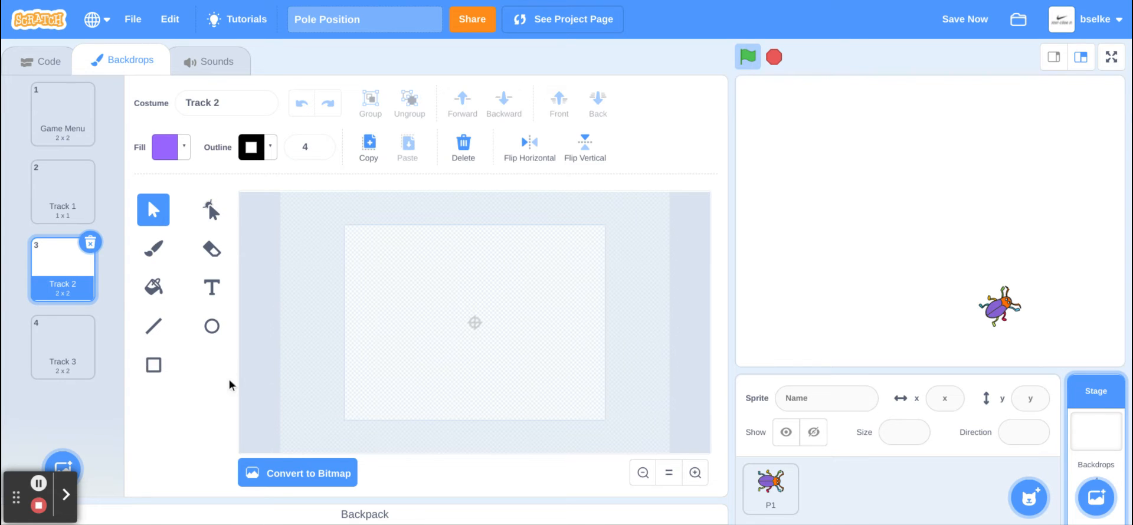
pyautogui.click(314, 482)
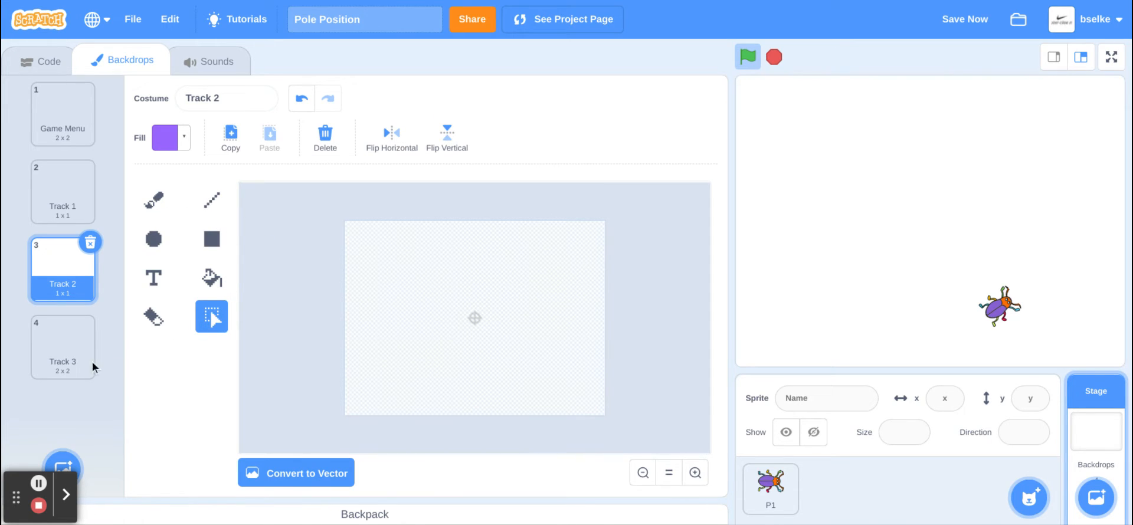
pyautogui.click(72, 362)
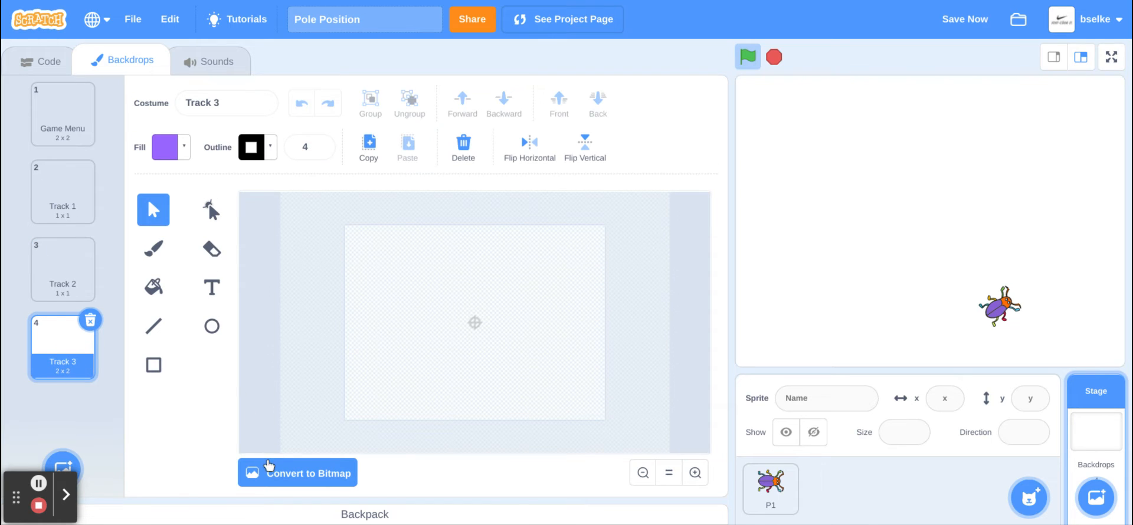
pyautogui.click(272, 474)
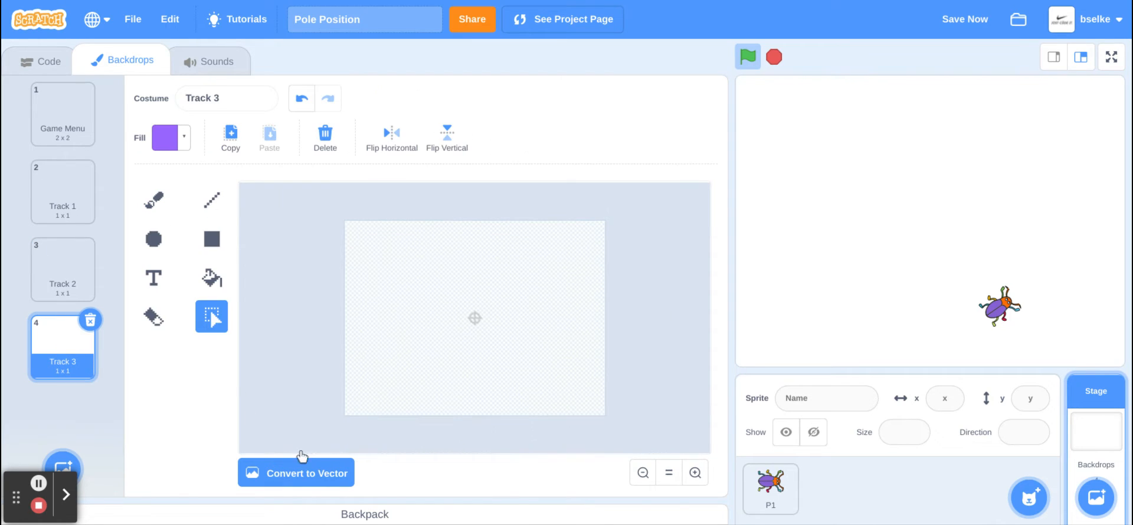
# Step: Open the Track 1 backdrop for painting with its whole canvas in view
pyautogui.click(86, 215)
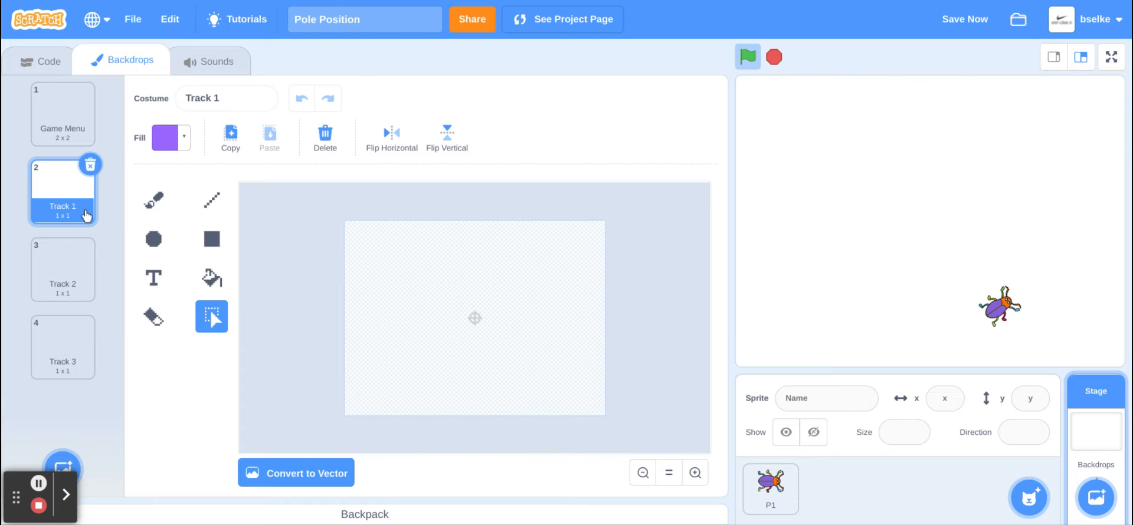
pyautogui.click(695, 473)
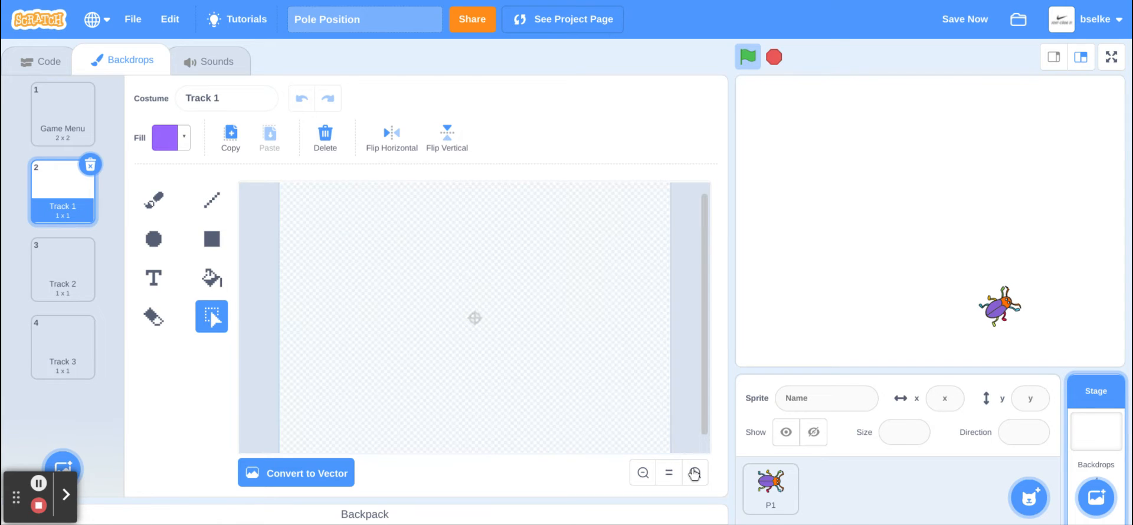
pyautogui.click(643, 473)
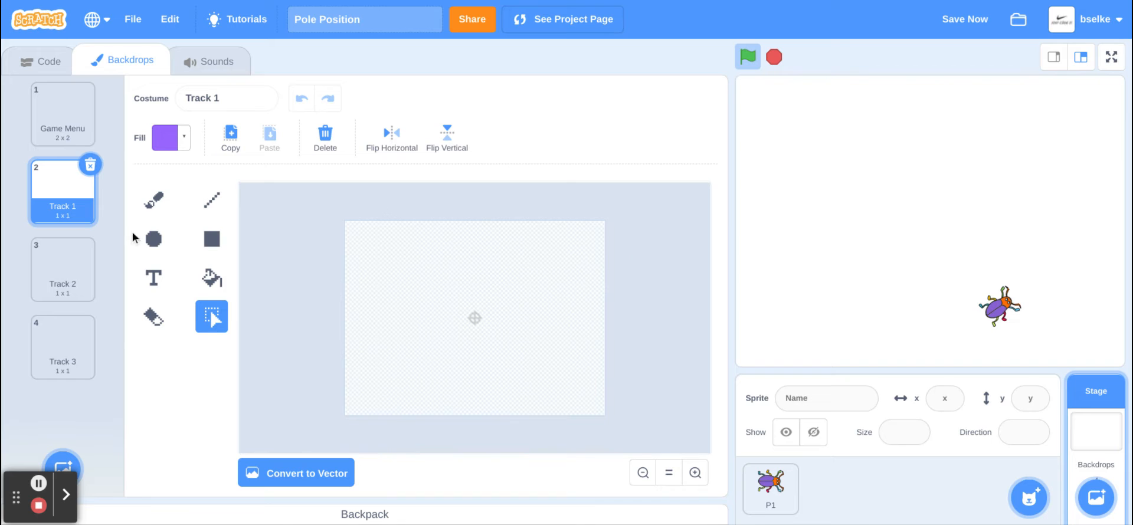
# Step: Draw a large black outlined ellipse, about 461 by 335, nearly filling the Track 1 canvas as the track's outer edge
pyautogui.click(151, 237)
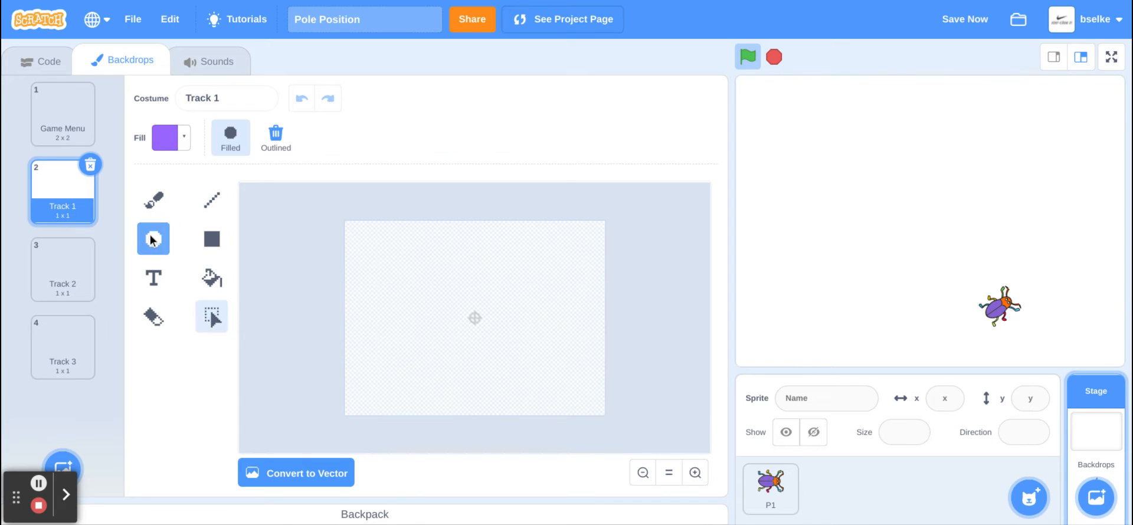
pyautogui.click(164, 138)
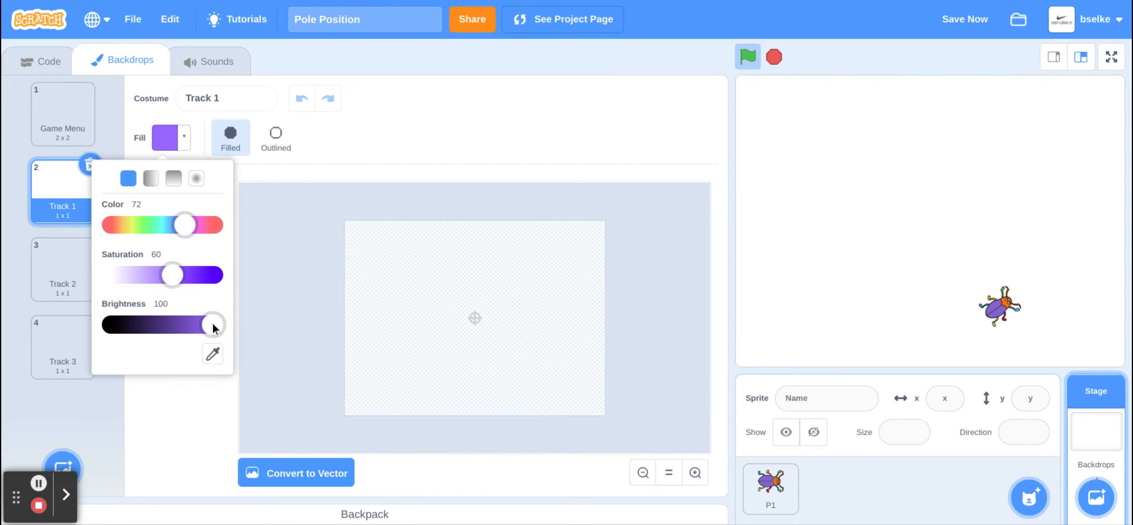
pyautogui.moveTo(213, 327); pyautogui.dragTo(93, 322)
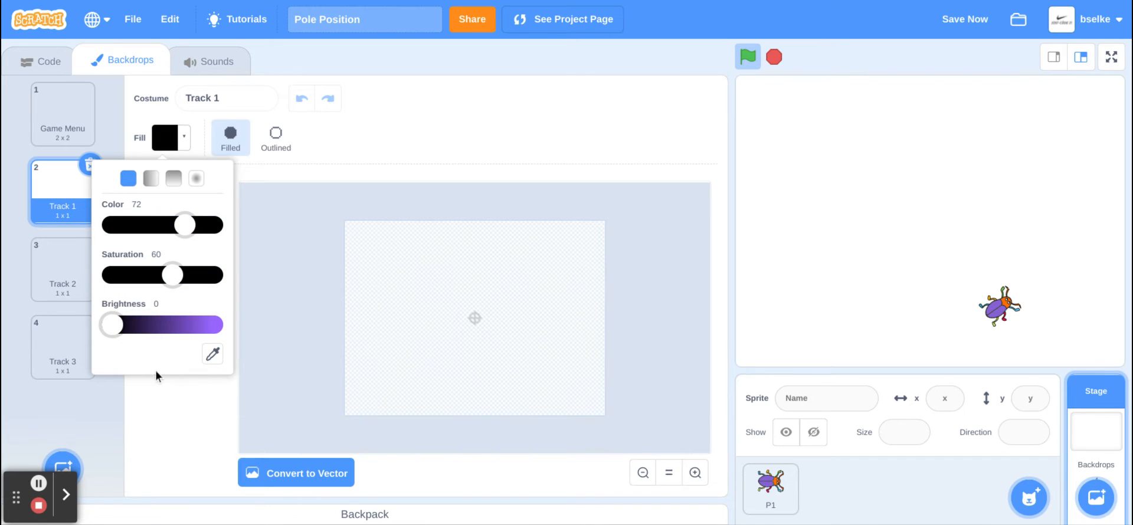
pyautogui.click(161, 396)
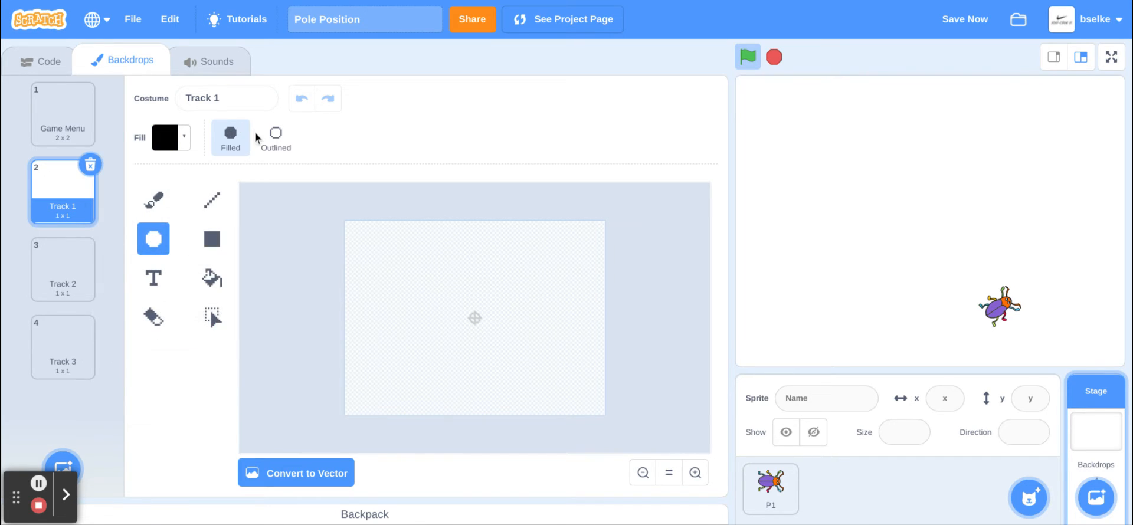
pyautogui.moveTo(366, 242)
pyautogui.mouseDown()
pyautogui.moveTo(499, 356)
pyautogui.moveTo(587, 407)
pyautogui.mouseUp()
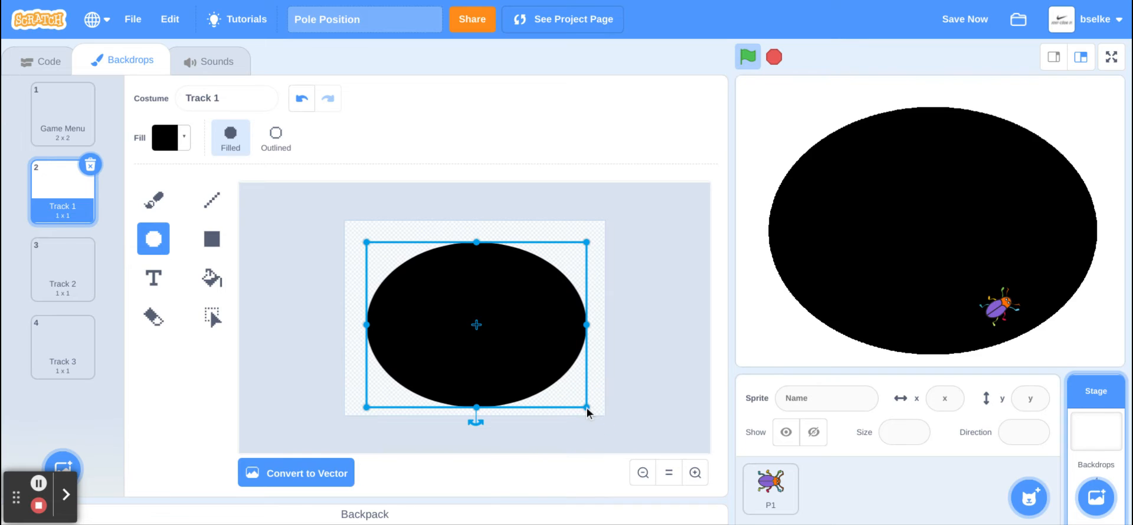
pyautogui.click(305, 100)
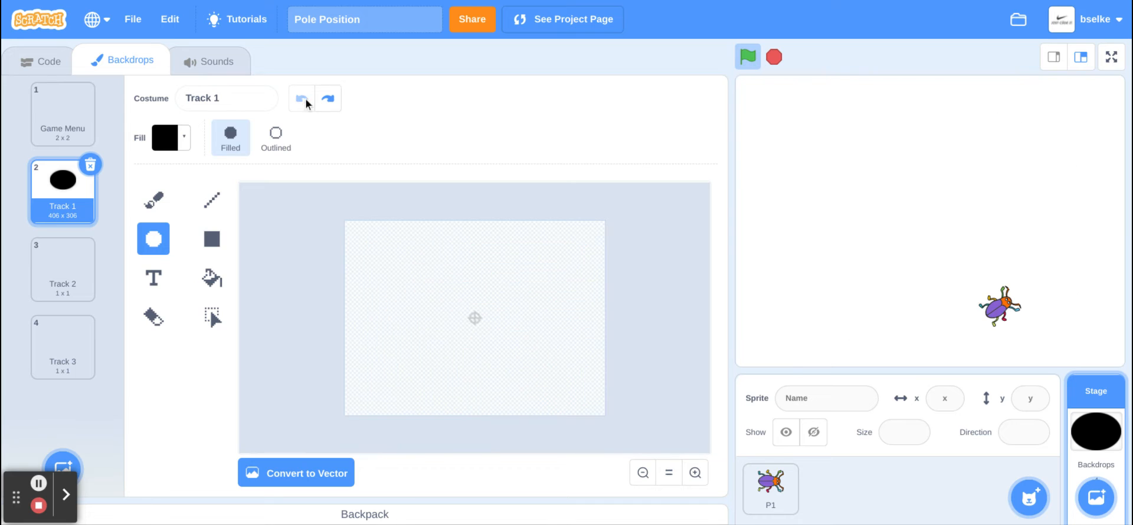
pyautogui.click(276, 143)
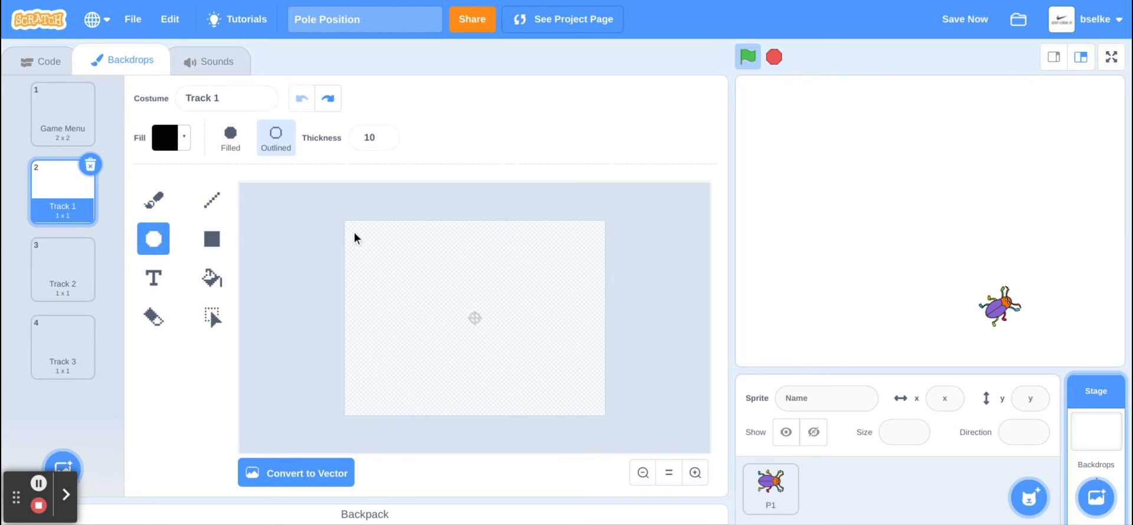
pyautogui.moveTo(355, 232); pyautogui.dragTo(601, 411)
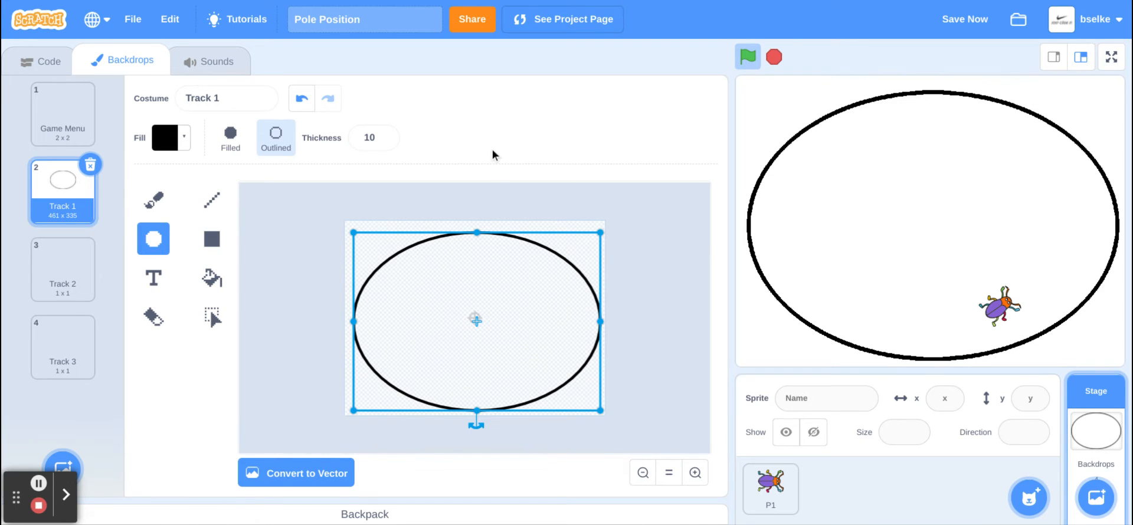
# Step: Draw a small black outlined circle in the middle of the large ellipse as the track's inner edge
pyautogui.click(461, 310)
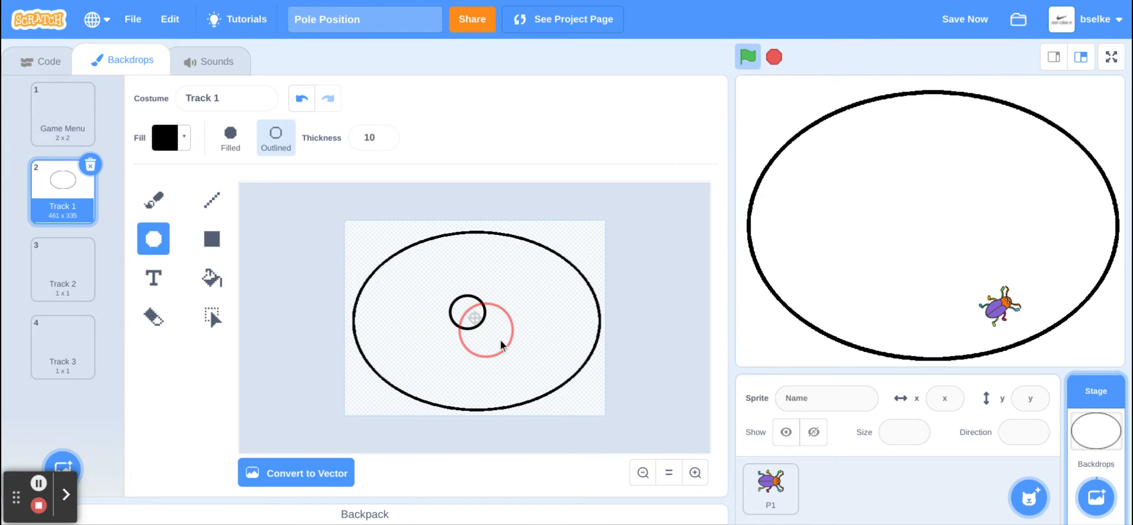
pyautogui.moveTo(501, 340); pyautogui.dragTo(501, 347)
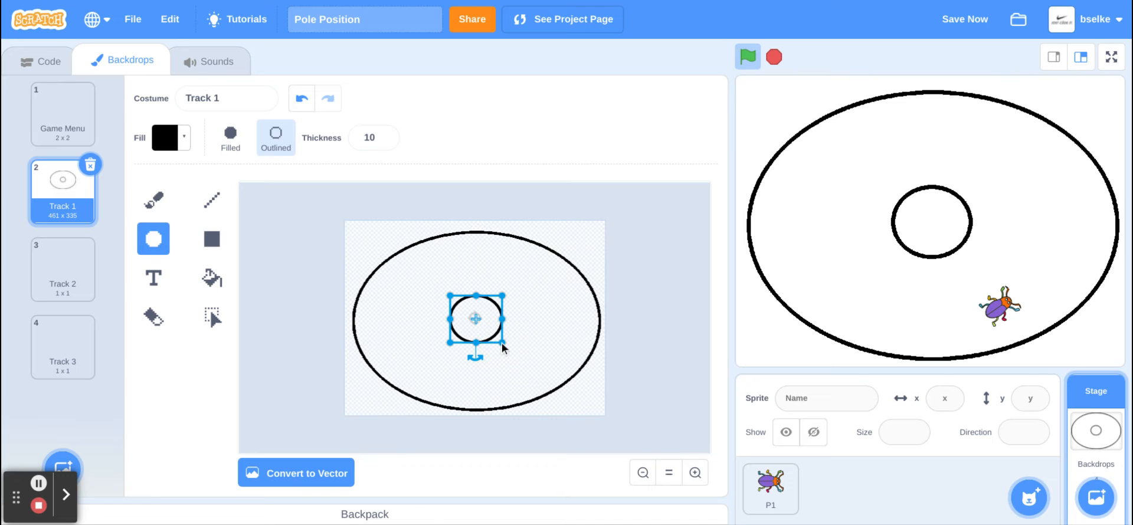
pyautogui.click(568, 246)
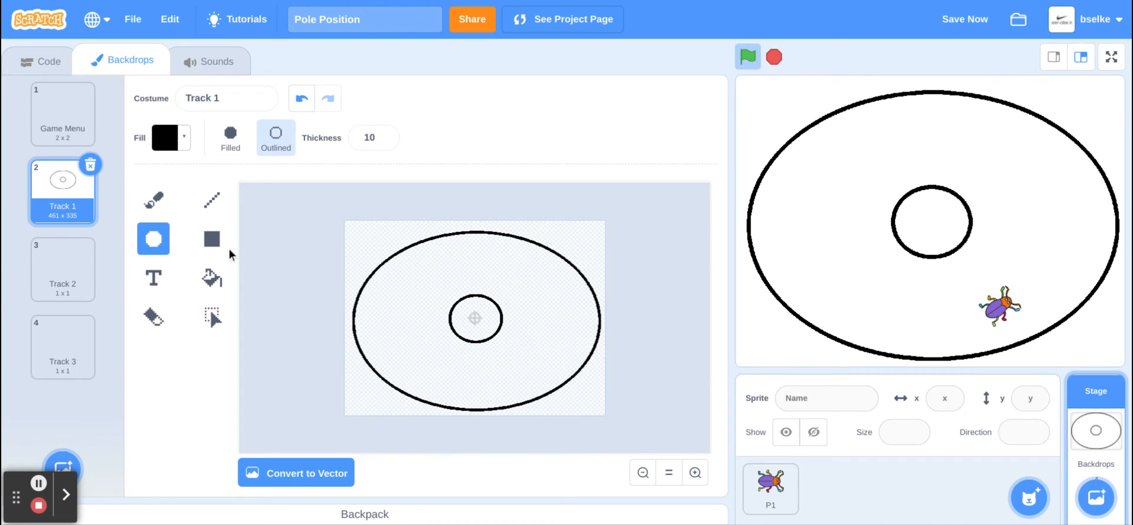
# Step: Fill the area outside the ellipse and the inside of the small circle with dark green, color 33, saturation 100, brightness 31
pyautogui.click(224, 283)
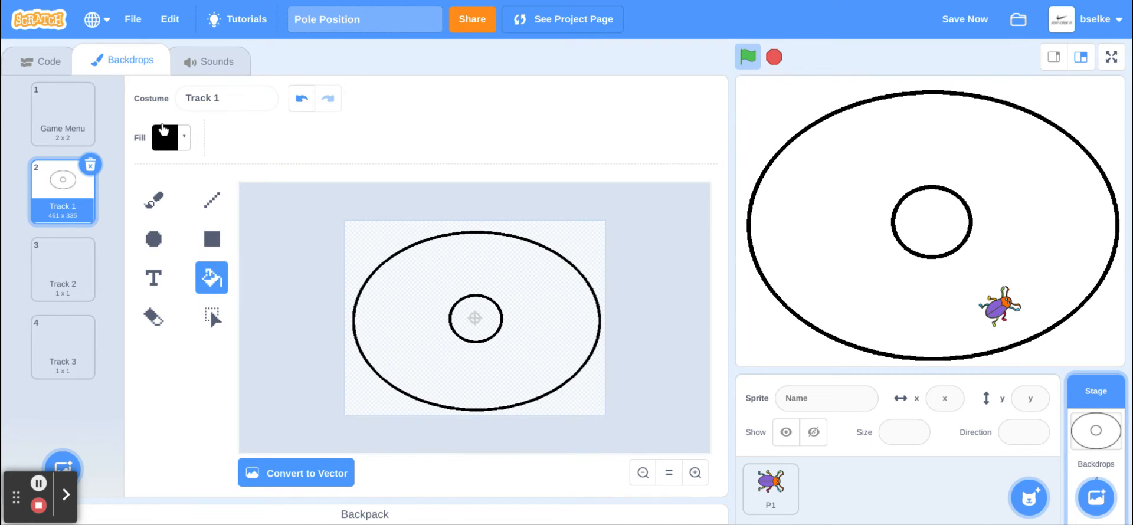
pyautogui.click(165, 143)
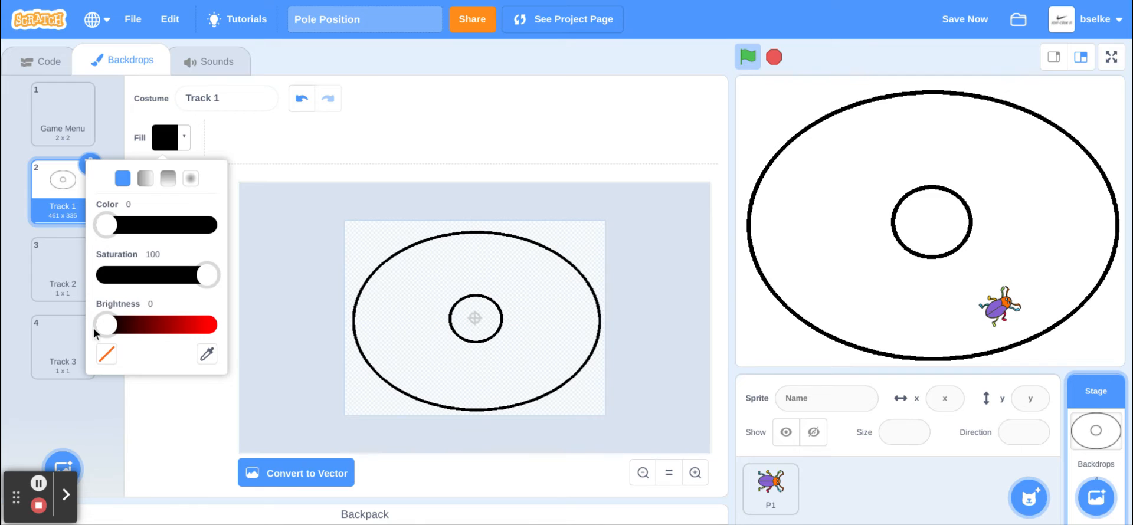
pyautogui.moveTo(103, 330); pyautogui.dragTo(141, 333)
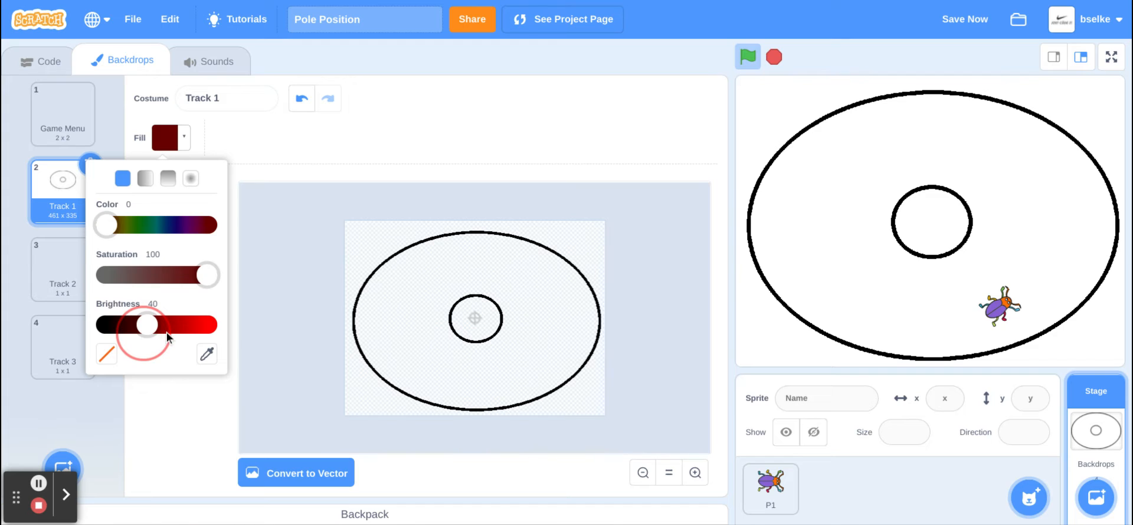
pyautogui.moveTo(192, 326); pyautogui.dragTo(226, 324)
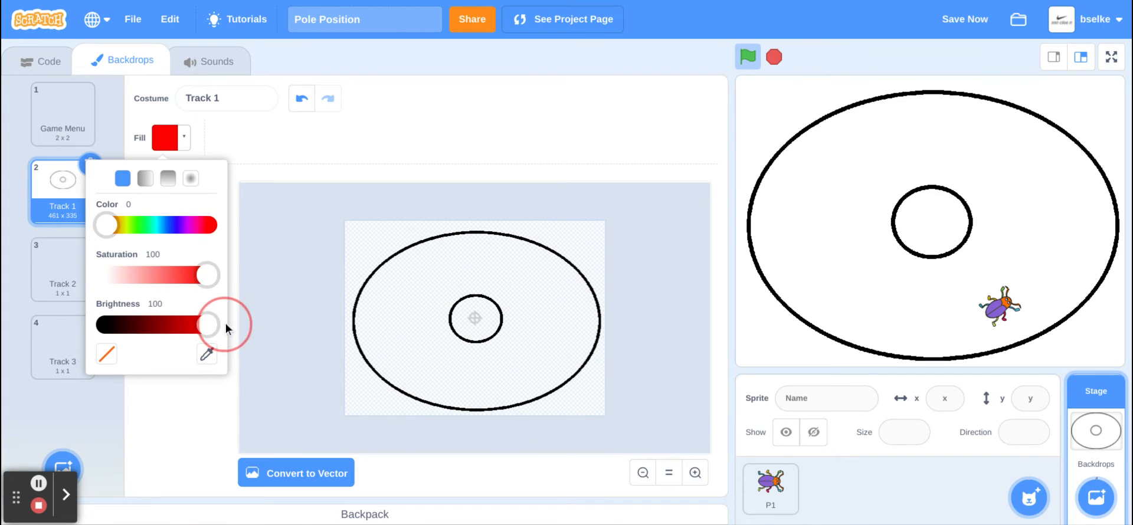
pyautogui.moveTo(107, 225); pyautogui.dragTo(139, 227)
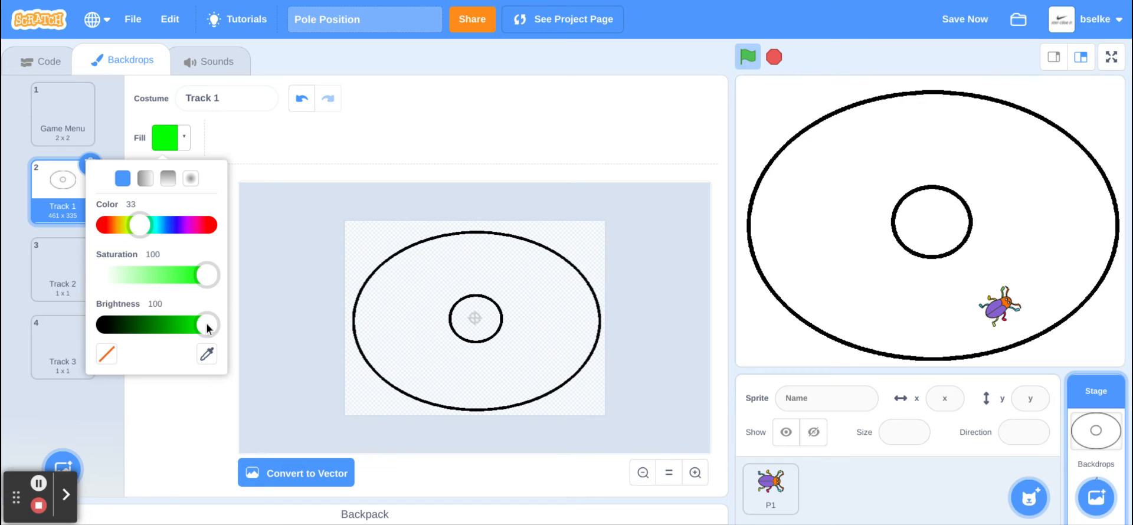
pyautogui.moveTo(207, 328); pyautogui.dragTo(138, 328)
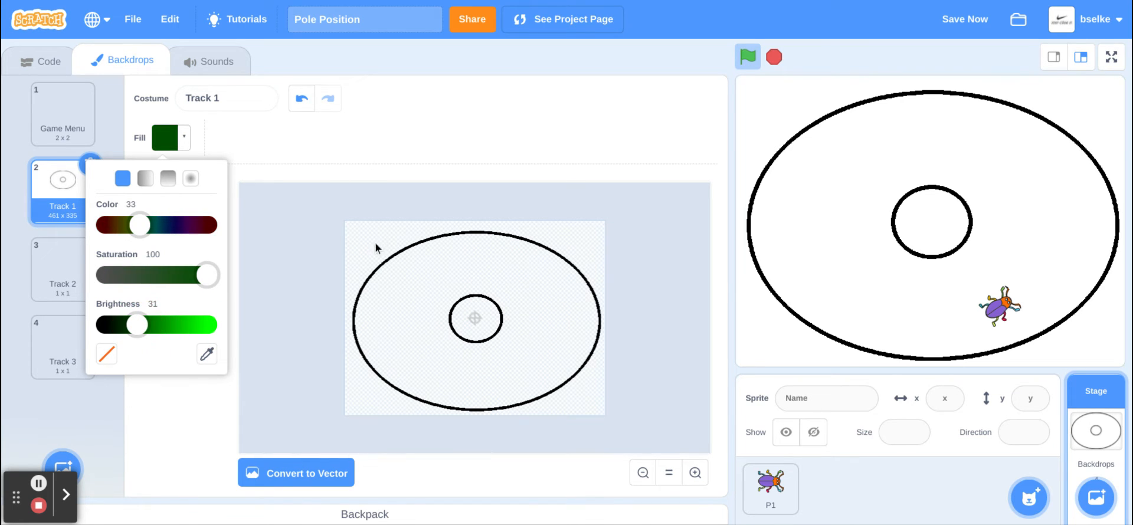
pyautogui.click(200, 441)
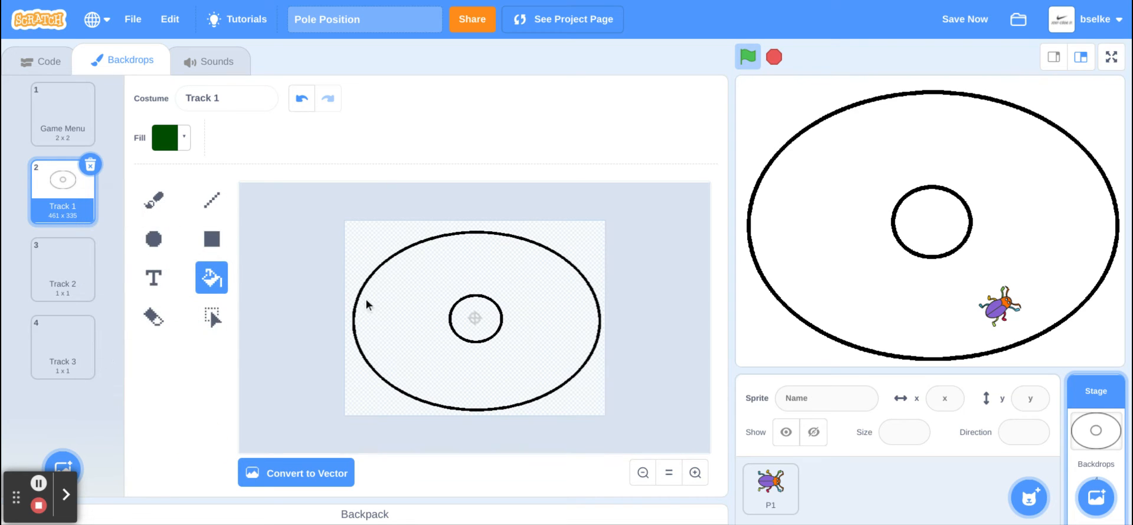
pyautogui.click(372, 241)
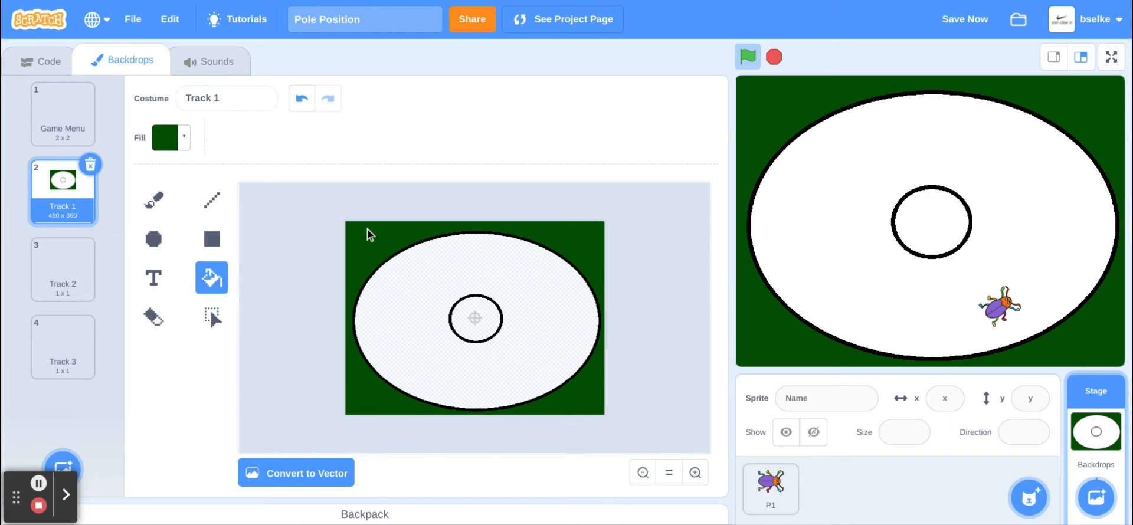
pyautogui.click(484, 331)
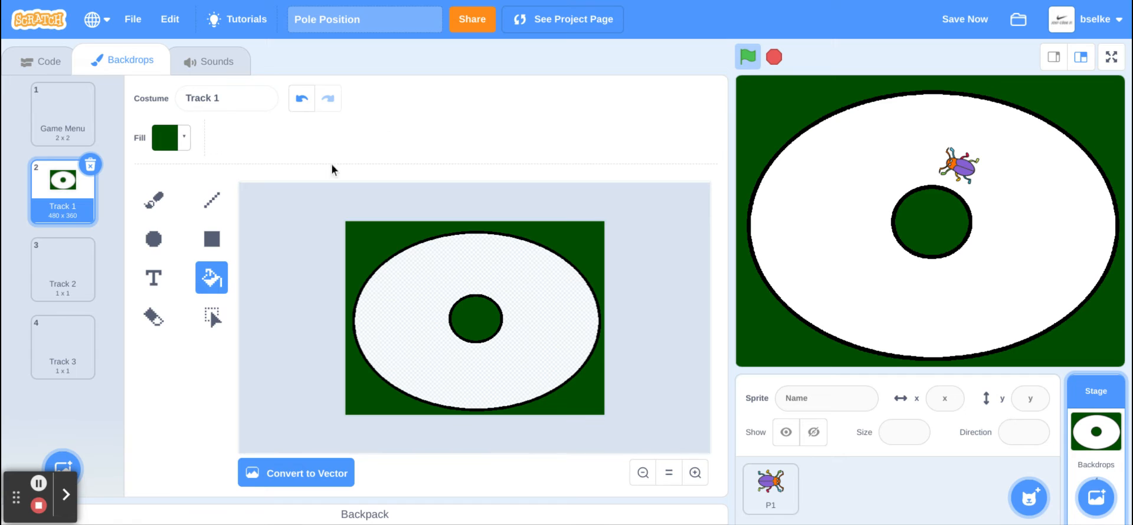
# Step: Fill the track area between the two outlines with orange, color 8, brightness 91
pyautogui.click(163, 148)
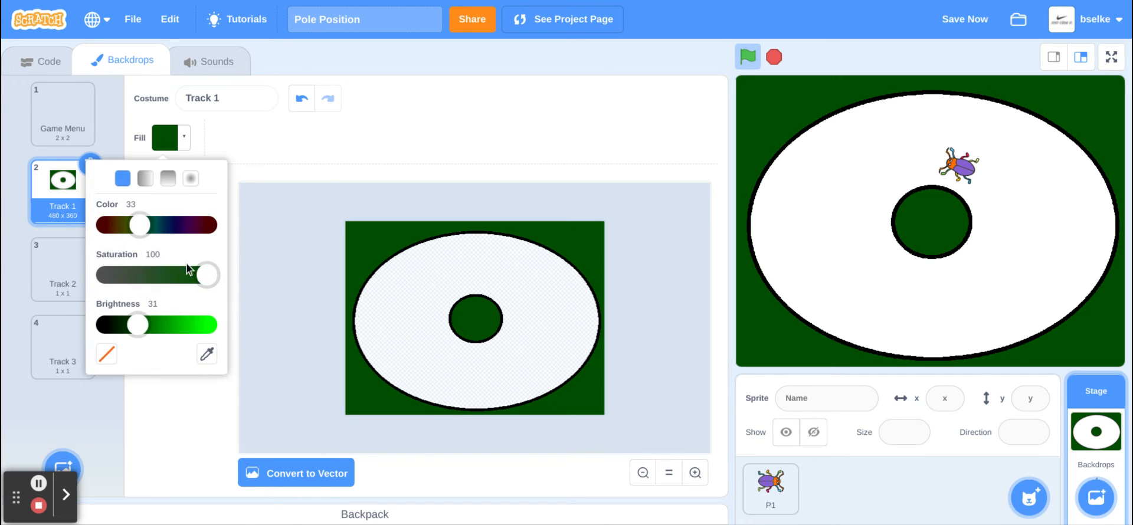
pyautogui.moveTo(139, 329); pyautogui.dragTo(210, 331)
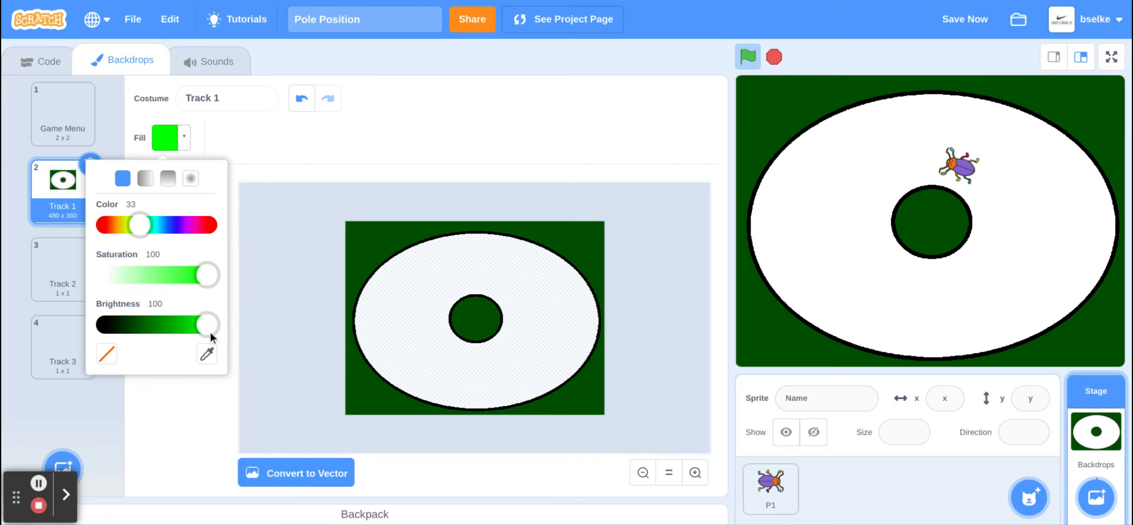
pyautogui.moveTo(136, 224); pyautogui.dragTo(112, 226)
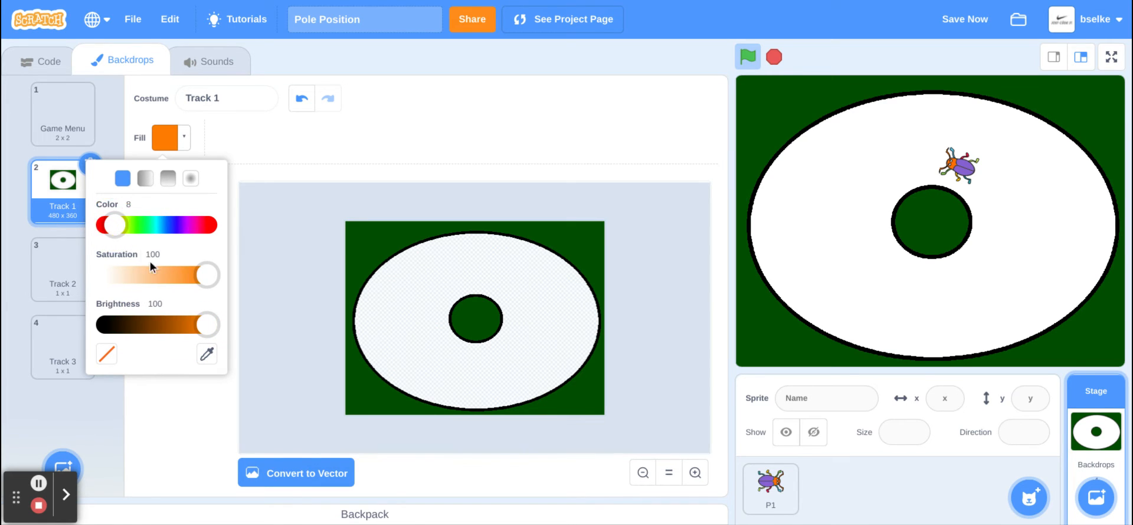
pyautogui.click(190, 328)
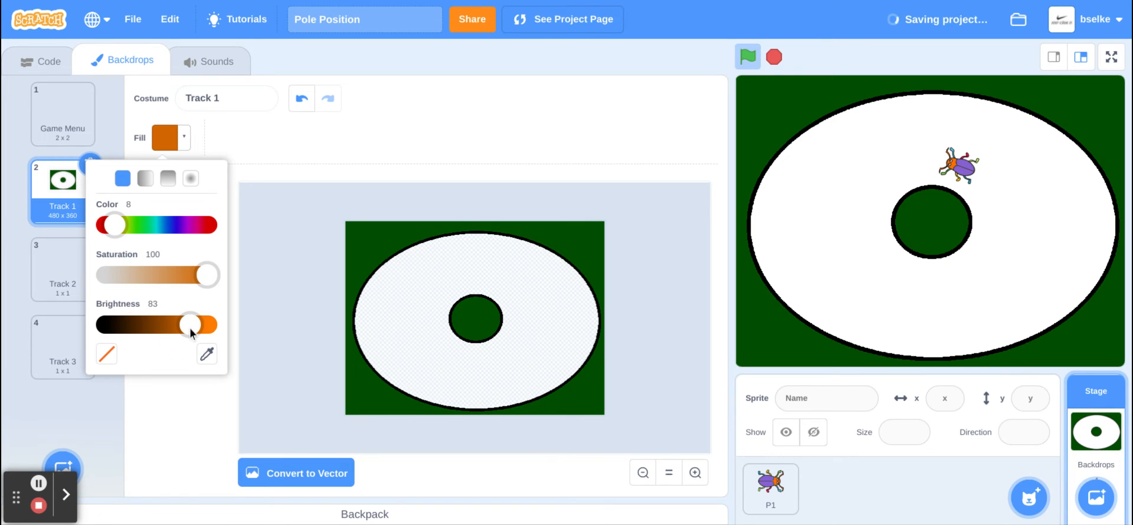
pyautogui.moveTo(189, 328); pyautogui.dragTo(196, 328)
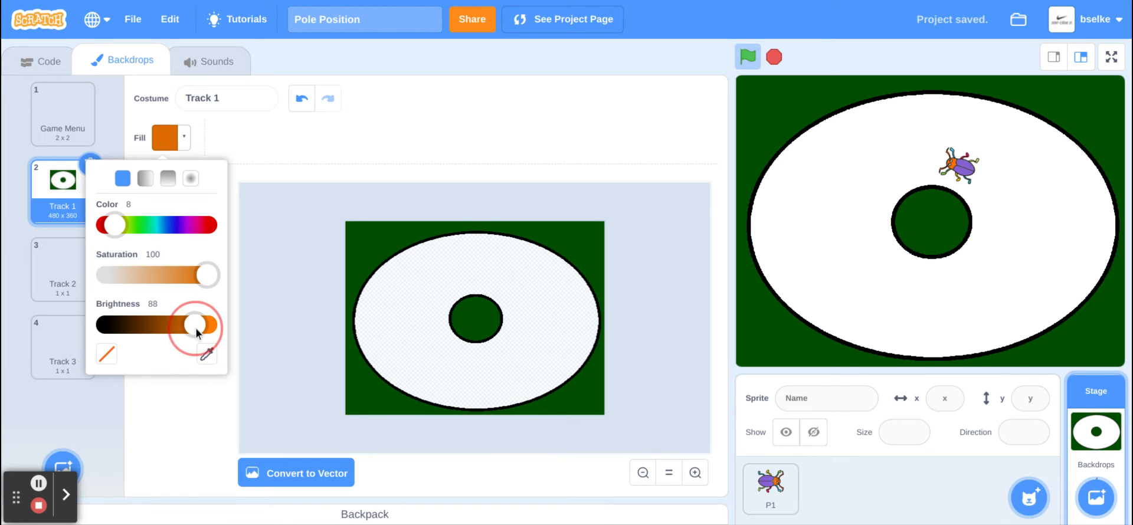
pyautogui.click(437, 318)
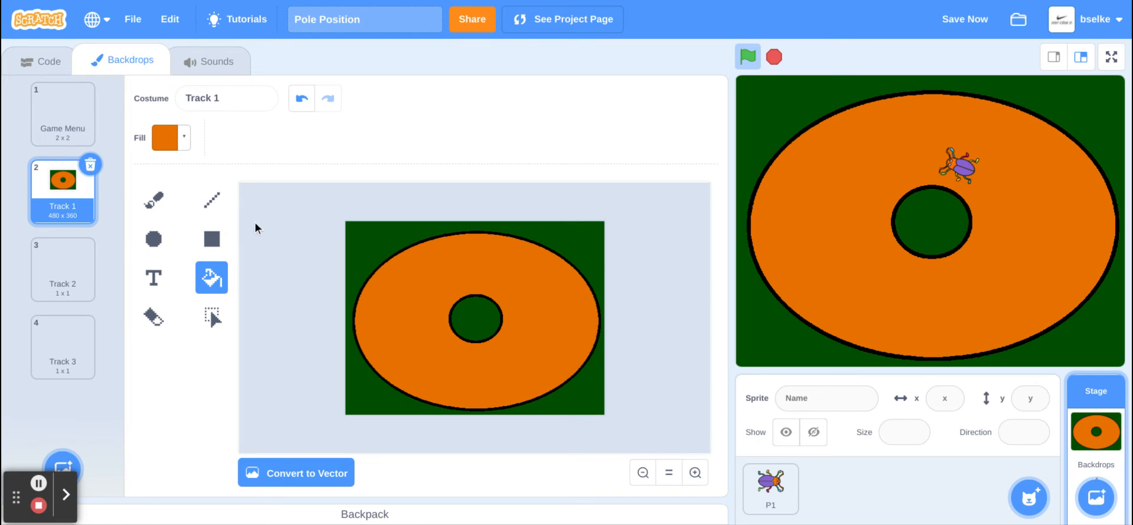
# Step: Set up the Line tool with a light green color, color 31, saturation 70
pyautogui.click(213, 210)
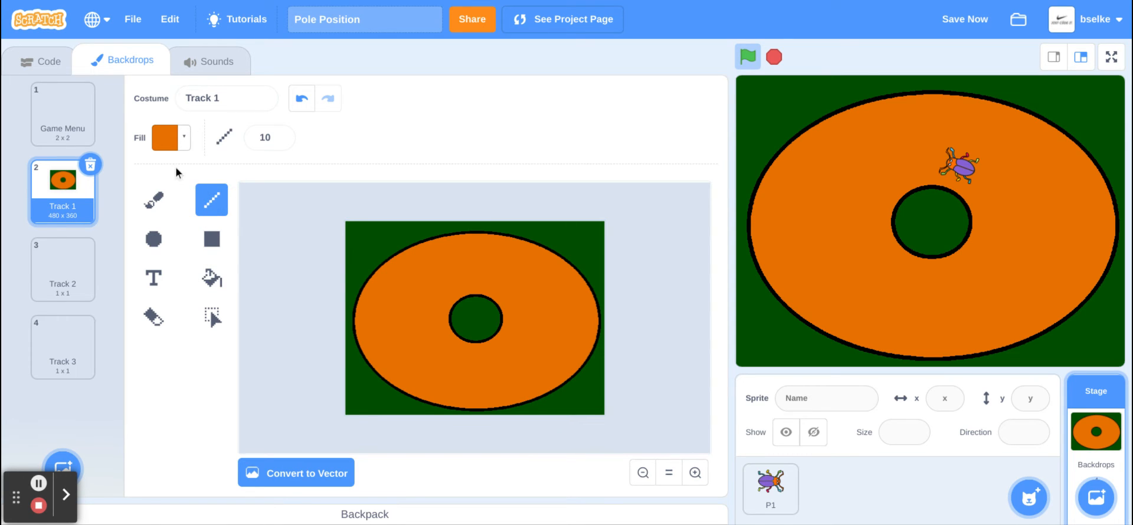
pyautogui.click(177, 145)
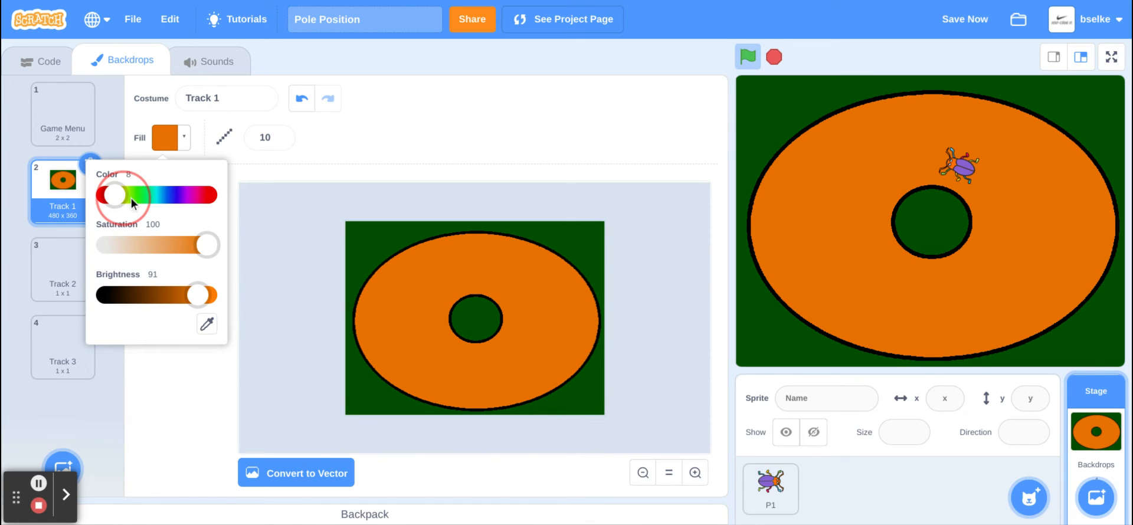
pyautogui.moveTo(132, 197); pyautogui.dragTo(145, 199)
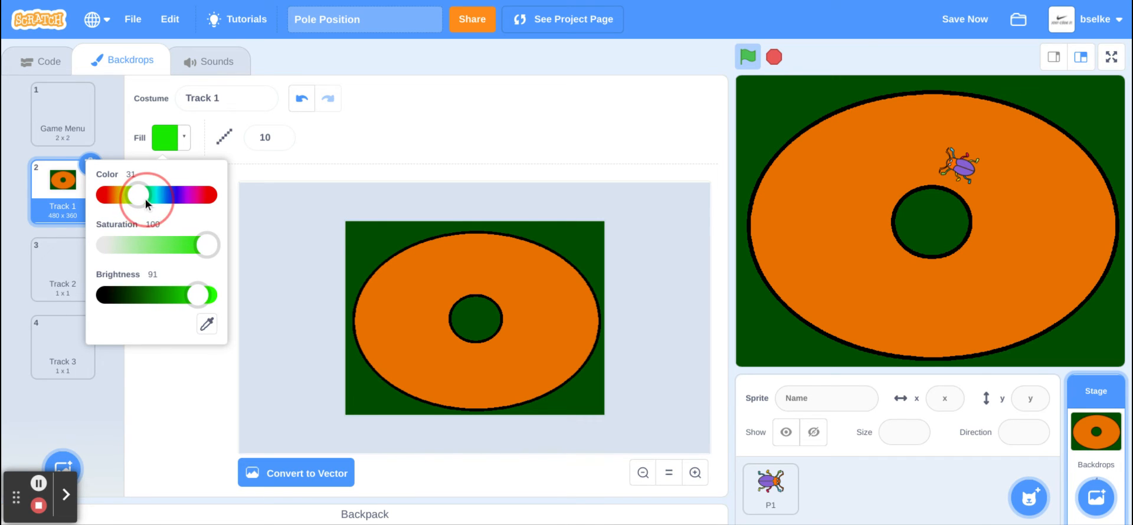
pyautogui.moveTo(206, 245); pyautogui.dragTo(177, 246)
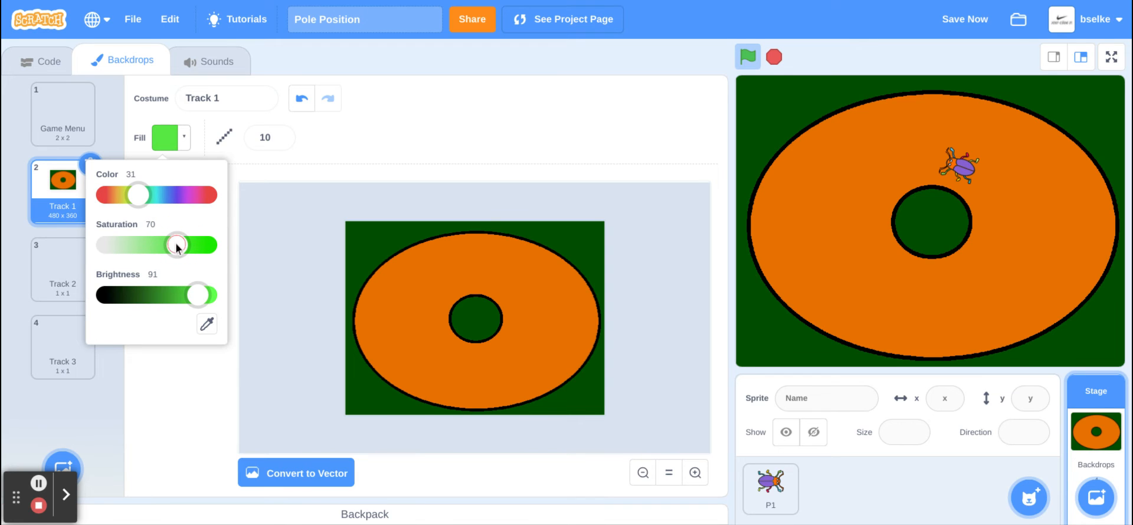
pyautogui.click(511, 146)
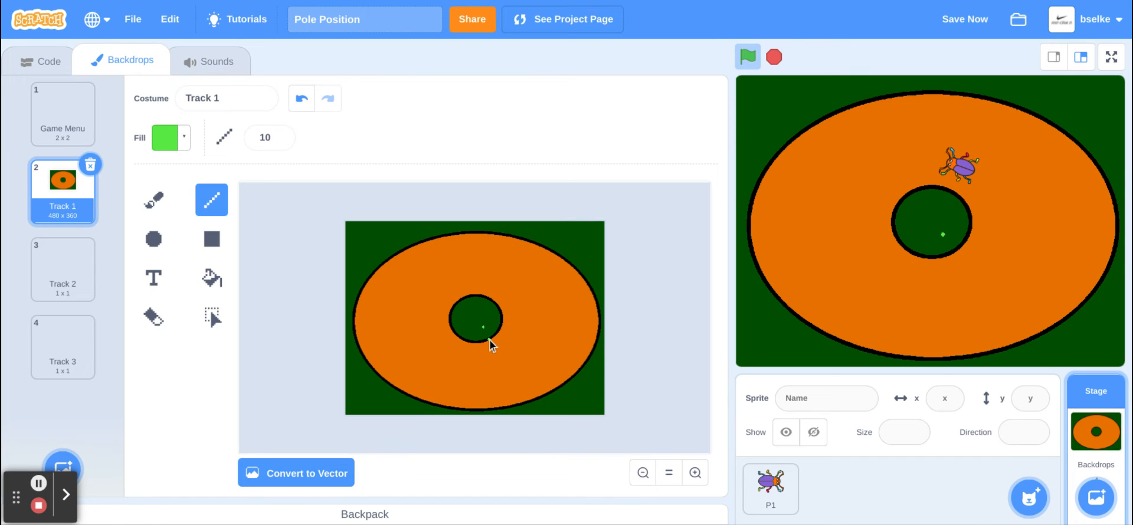
pyautogui.moveTo(493, 345); pyautogui.dragTo(493, 350)
pyautogui.click(155, 316)
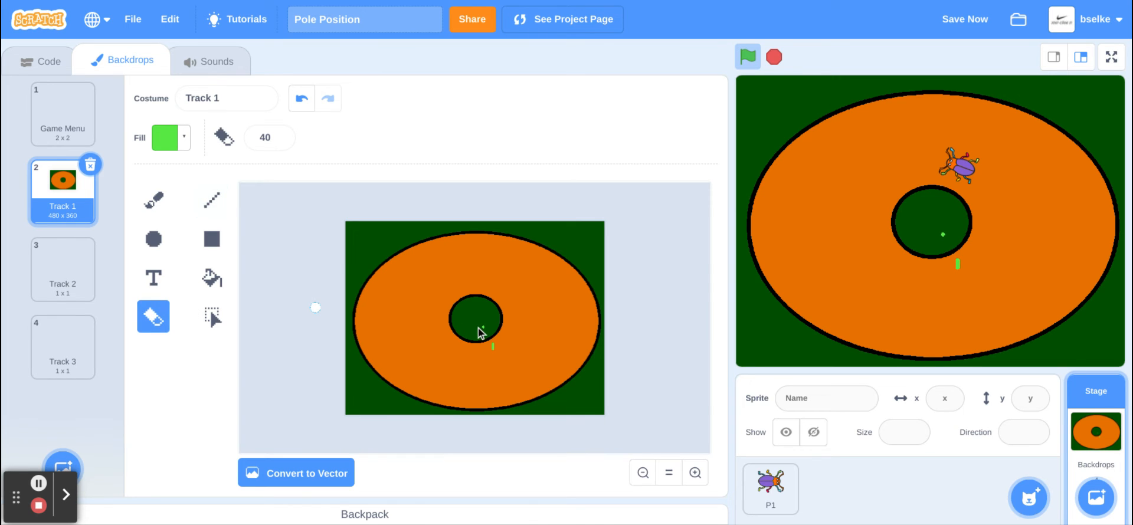
pyautogui.moveTo(487, 334); pyautogui.dragTo(494, 353)
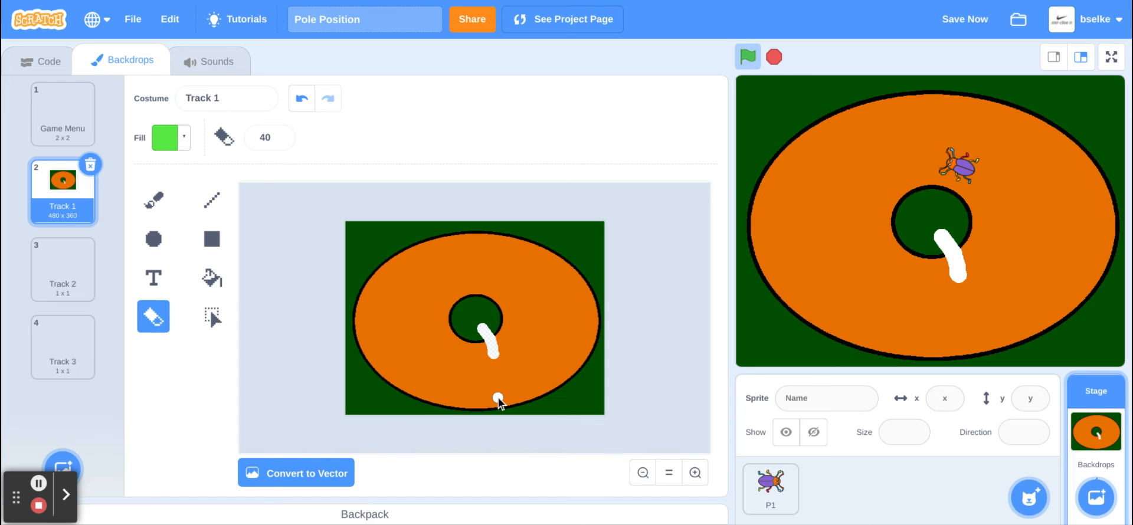
pyautogui.click(302, 99)
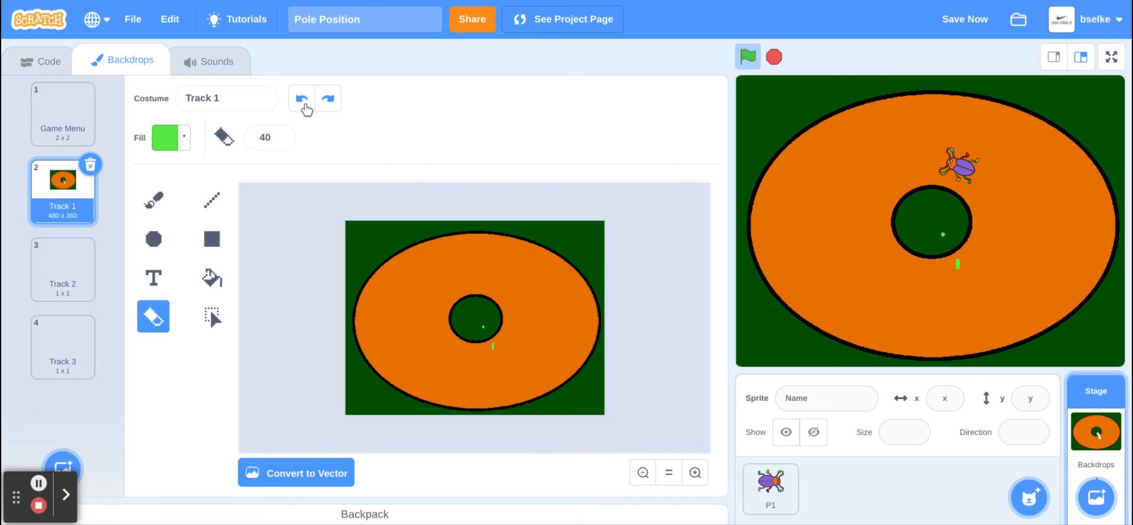
pyautogui.click(303, 102)
pyautogui.click(303, 101)
# Step: Draw a straight vertical light green line from the small circle's lower edge to the bottom of the large ellipse
pyautogui.click(214, 202)
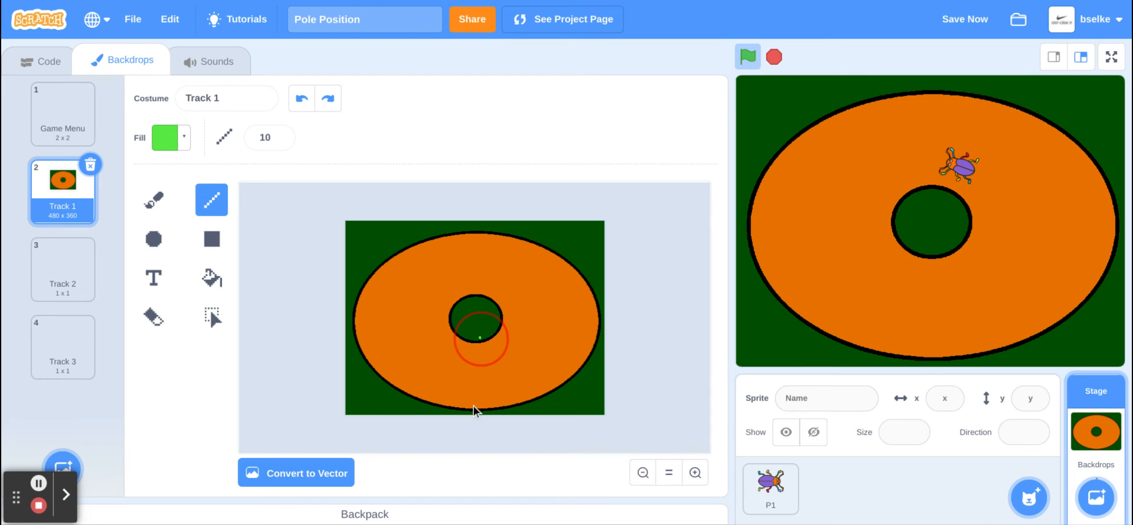
pyautogui.moveTo(479, 337); pyautogui.dragTo(474, 416)
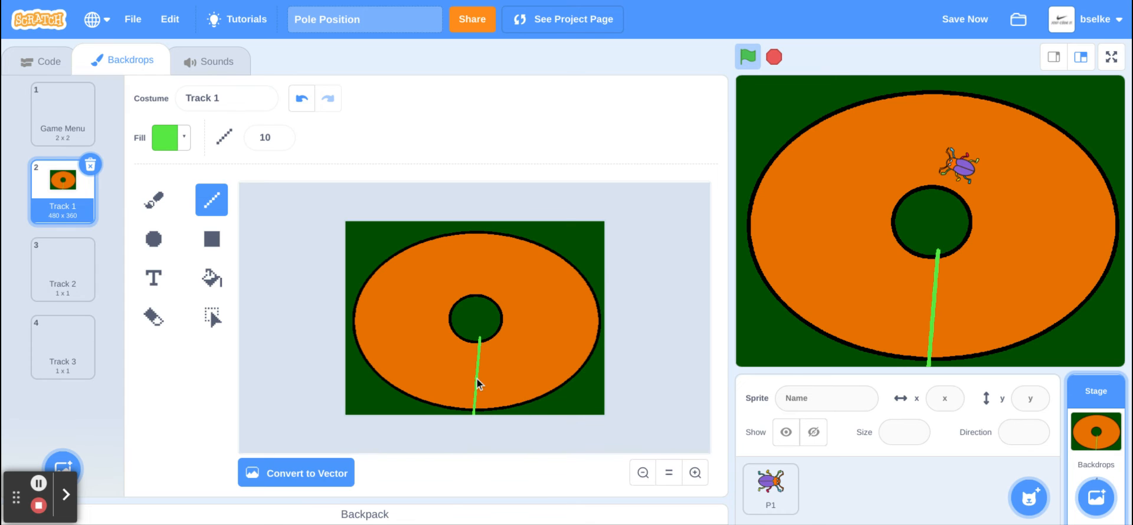
pyautogui.click(303, 107)
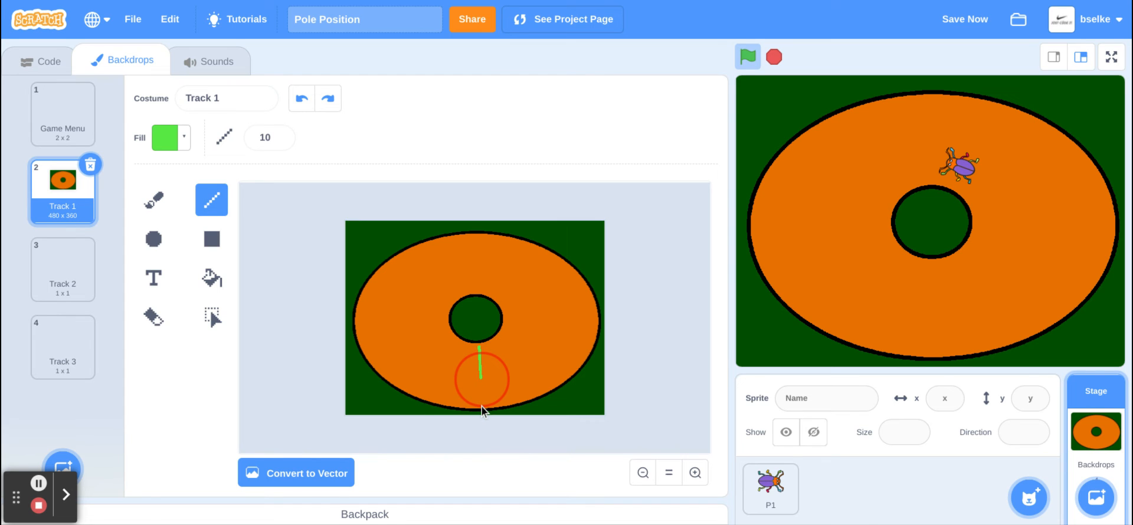
pyautogui.moveTo(482, 410); pyautogui.dragTo(479, 411)
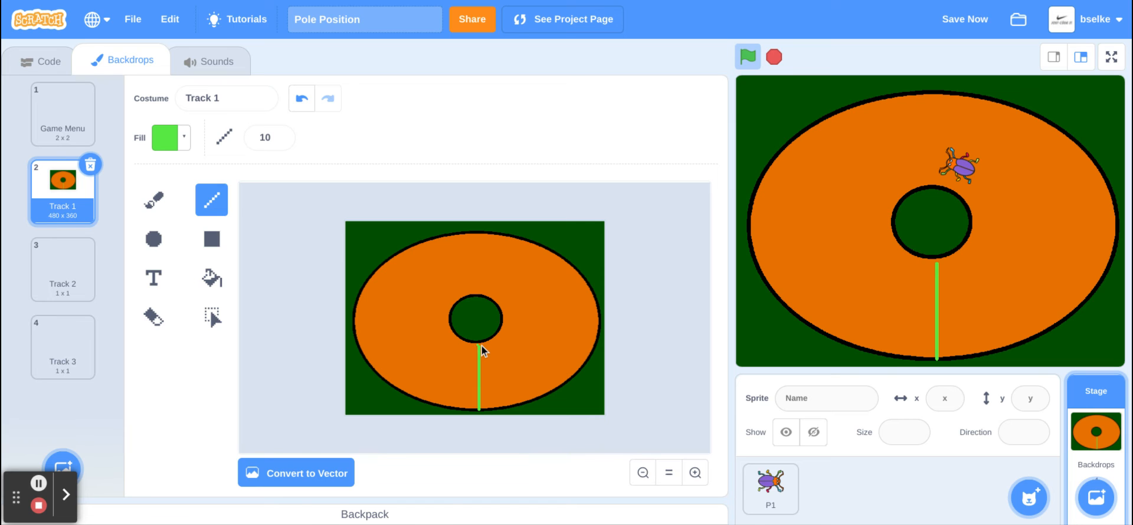
# Step: Change the line color to light blue, color 54, and draw a vertical line from the small circle's top towards the ellipse's upper edge
pyautogui.click(165, 137)
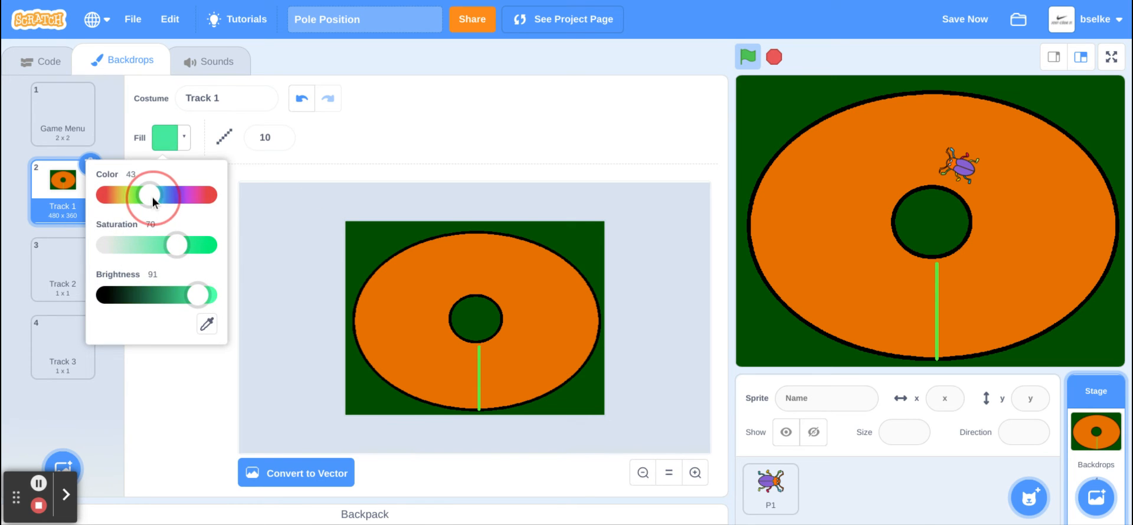
pyautogui.moveTo(157, 196); pyautogui.dragTo(163, 197)
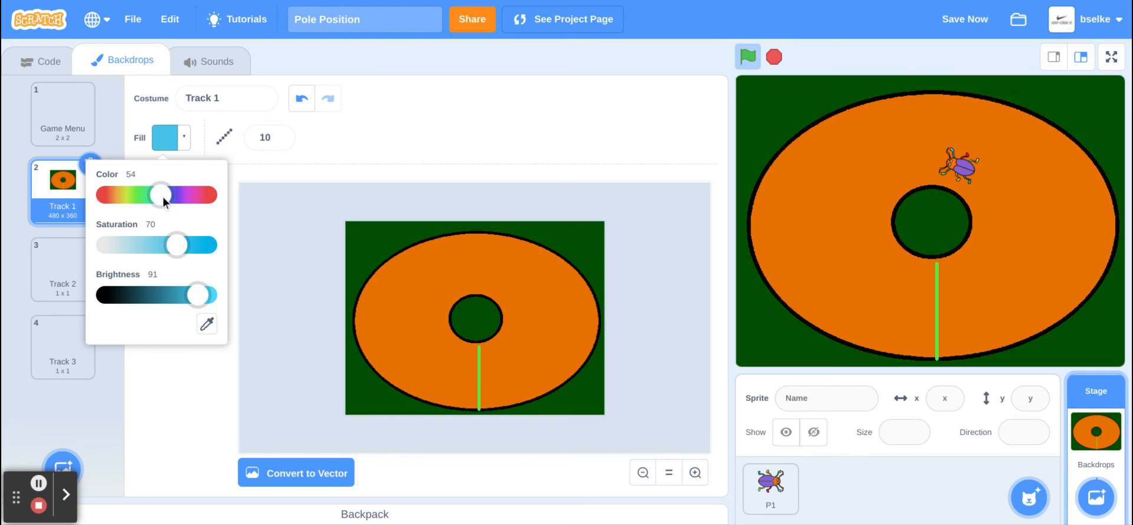
pyautogui.click(478, 297)
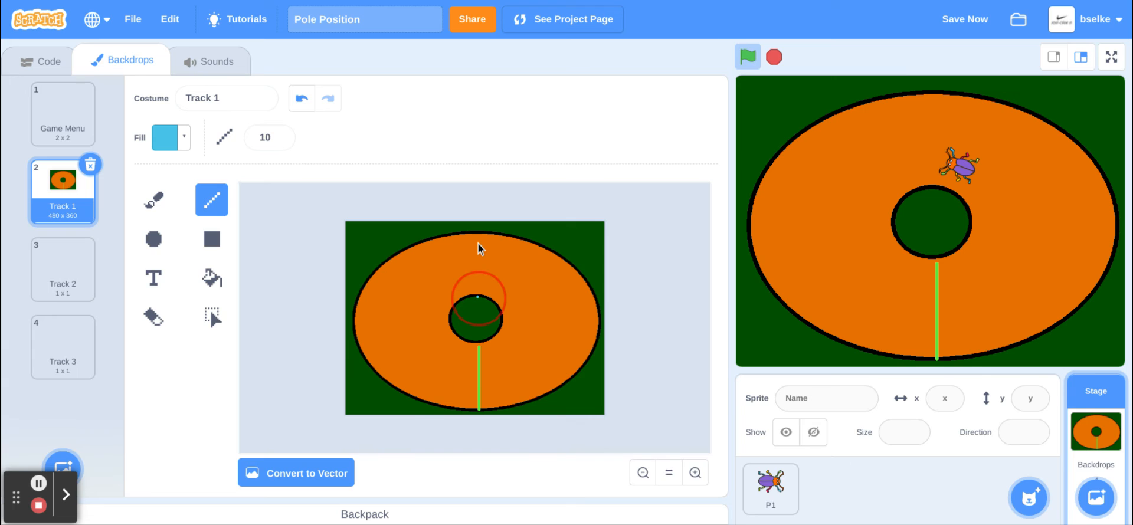
pyautogui.moveTo(478, 298); pyautogui.dragTo(478, 239)
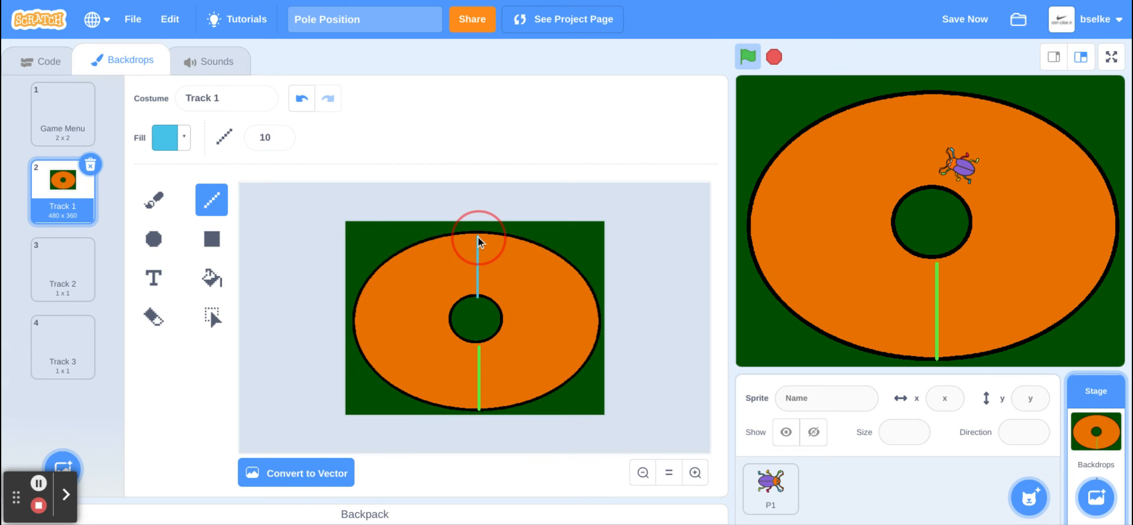
pyautogui.moveTo(478, 237); pyautogui.dragTo(478, 238)
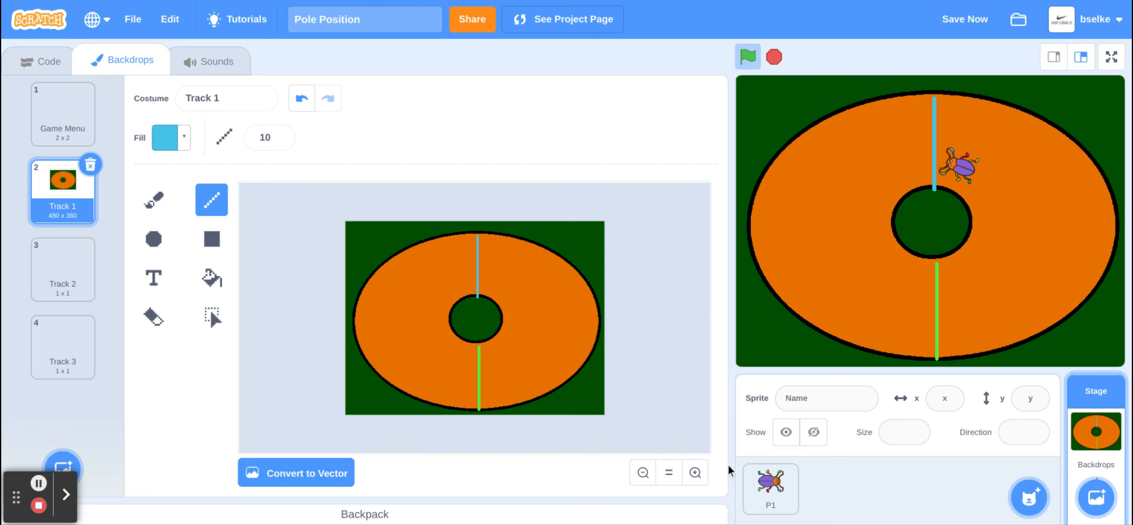
# Step: Extend the light blue line up to the ellipse's black outline and save the project
pyautogui.click(697, 476)
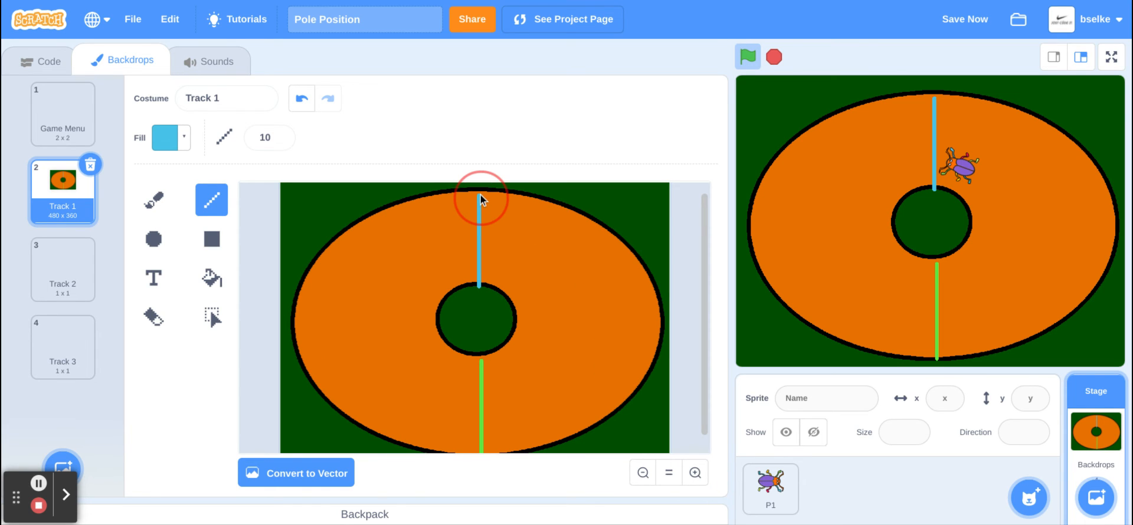
pyautogui.click(514, 204)
pyautogui.click(970, 26)
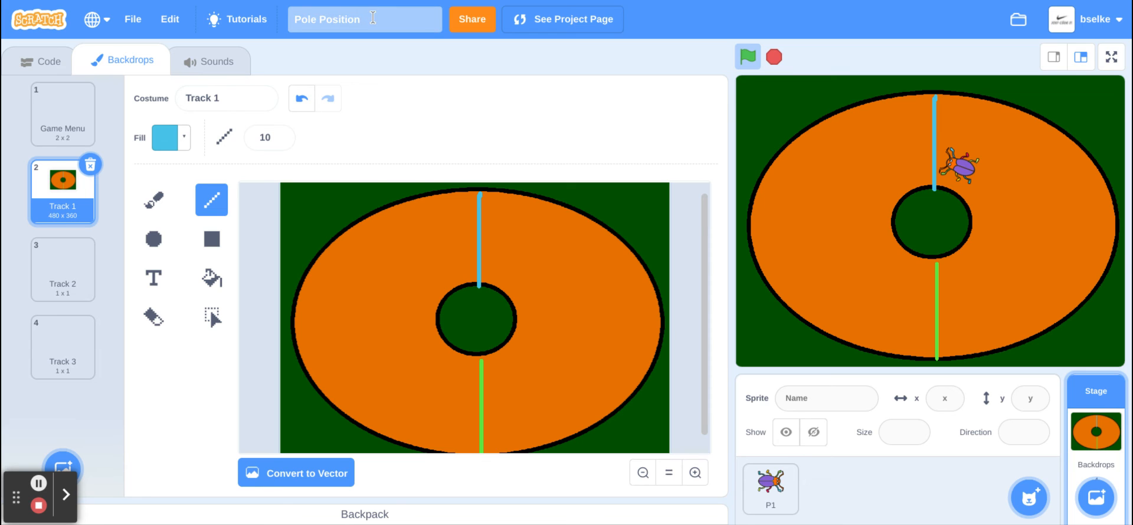
# Step: Add a touching color condition to the empty if block at the end of sprite P1's forever loop
pyautogui.click(52, 70)
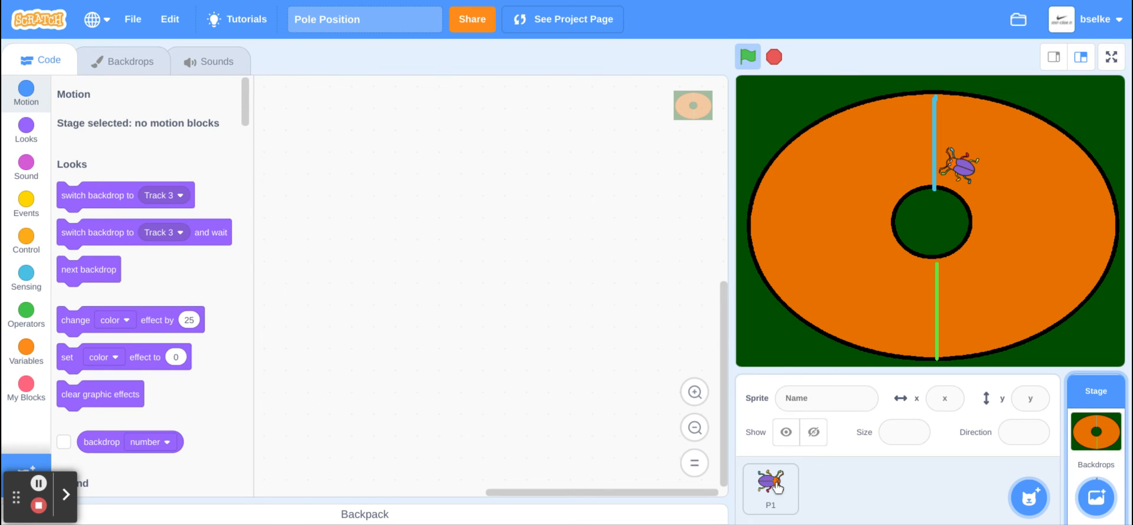
pyautogui.click(785, 496)
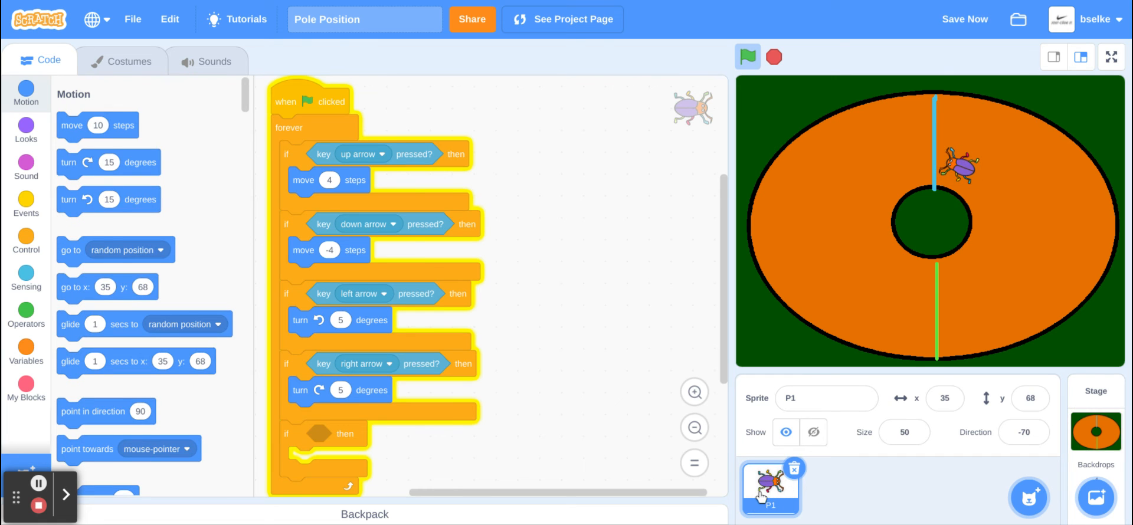
pyautogui.click(26, 274)
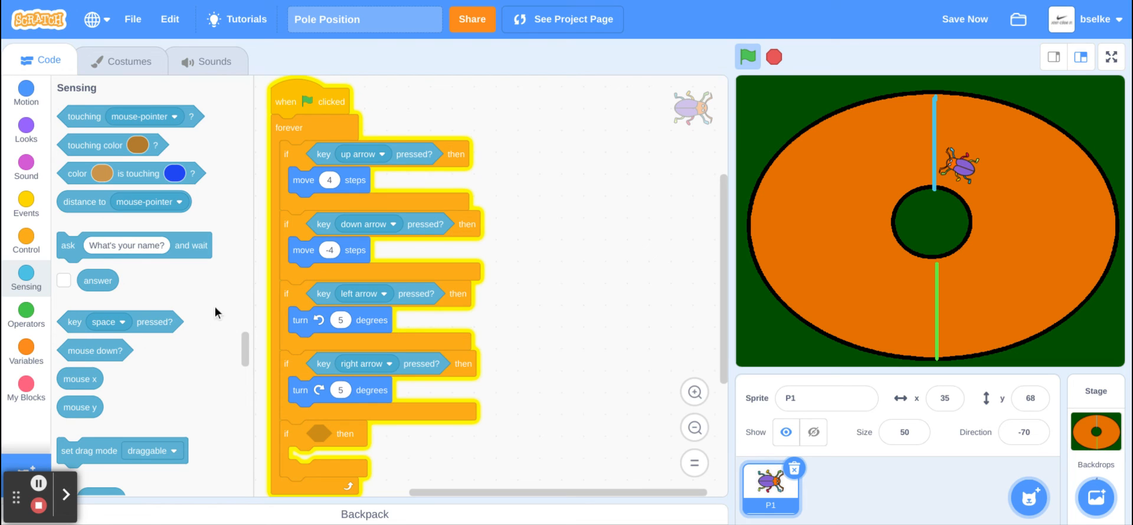
pyautogui.click(24, 277)
pyautogui.moveTo(66, 143); pyautogui.dragTo(328, 437)
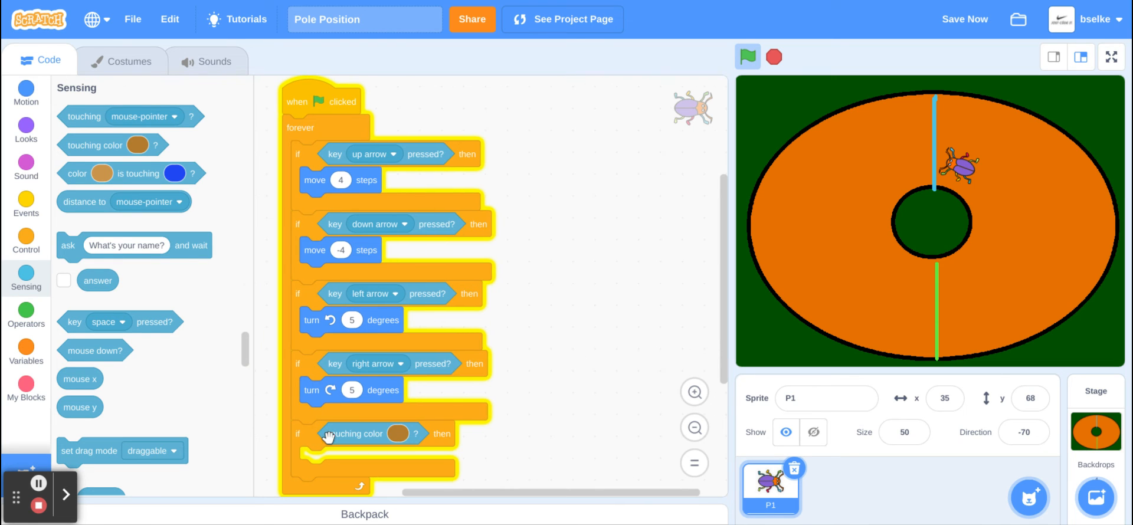
# Step: Sample the track's dark green surroundings as the touching color, color 33, saturation 100, brightness 30
pyautogui.click(398, 433)
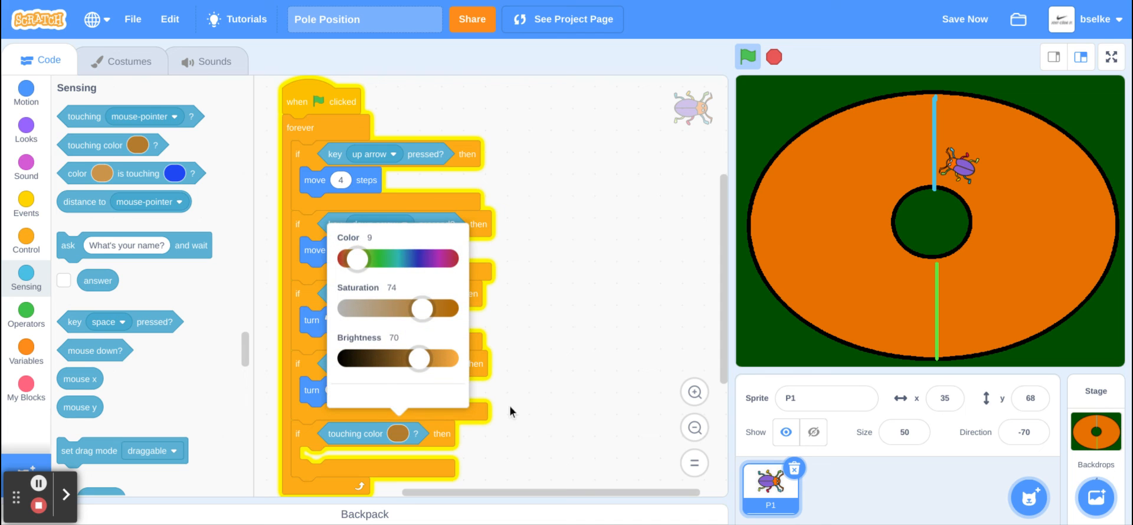
pyautogui.click(544, 393)
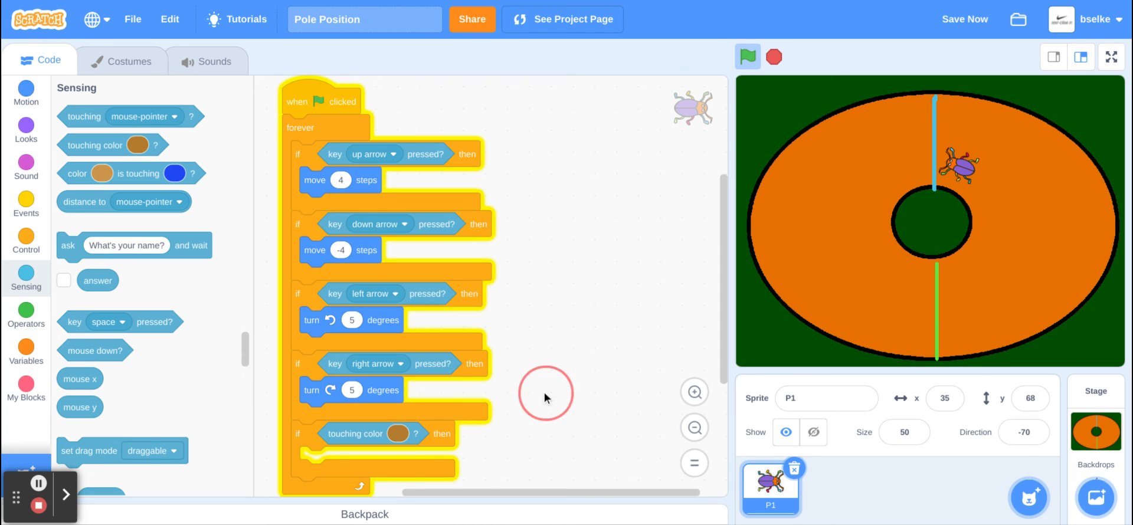
pyautogui.click(398, 434)
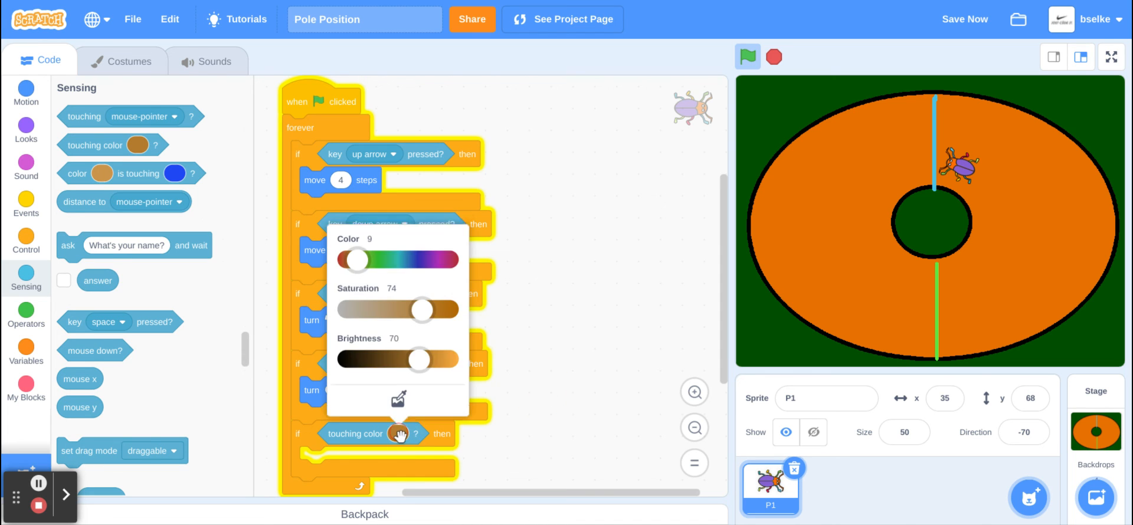
pyautogui.click(400, 392)
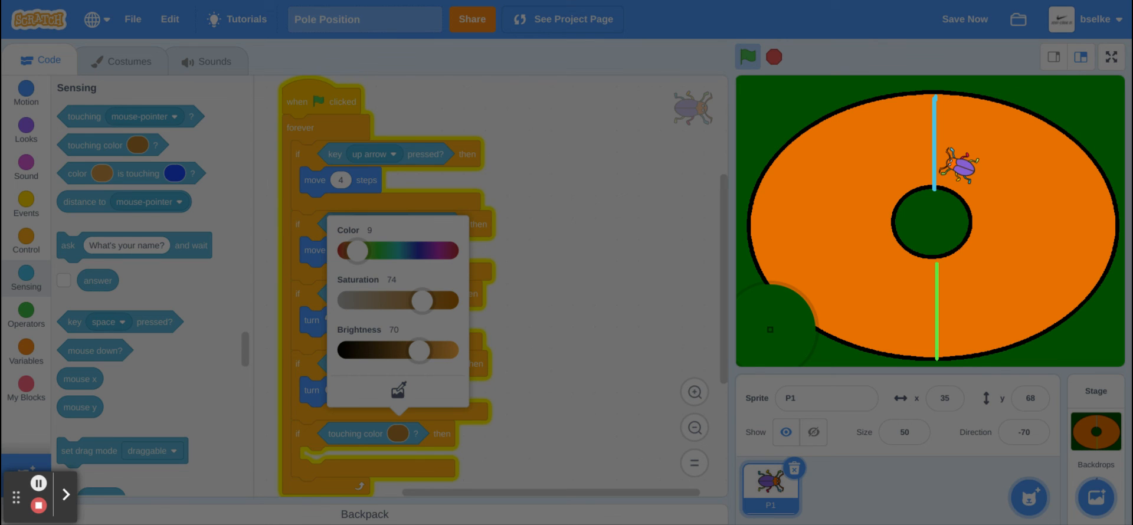
pyautogui.click(770, 329)
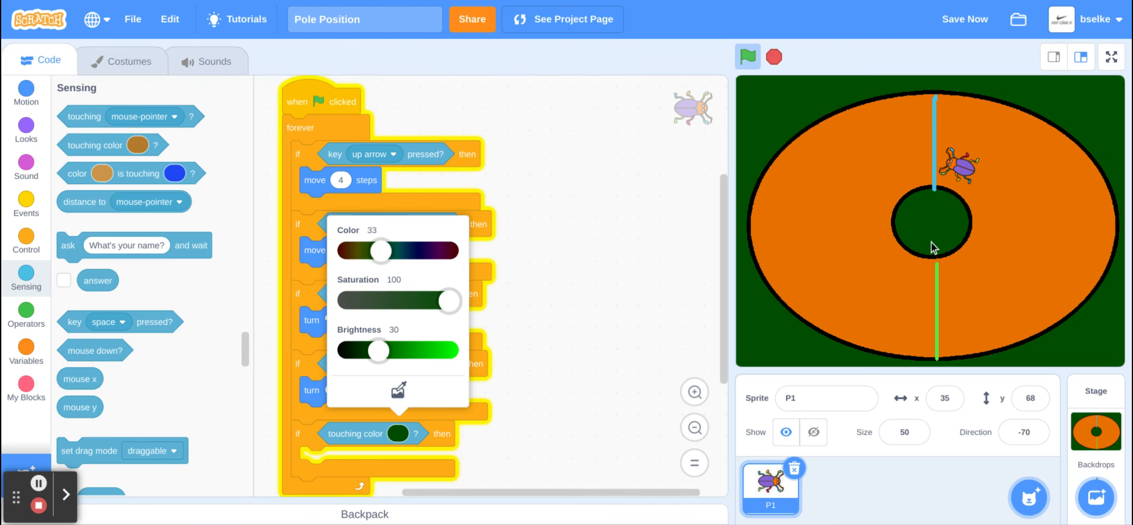
pyautogui.click(549, 433)
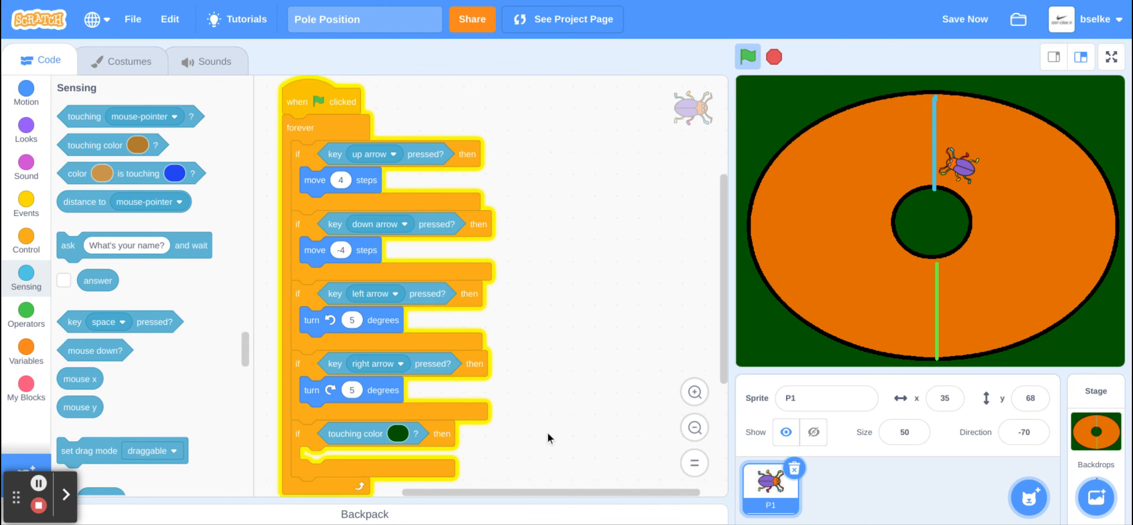
pyautogui.click(398, 434)
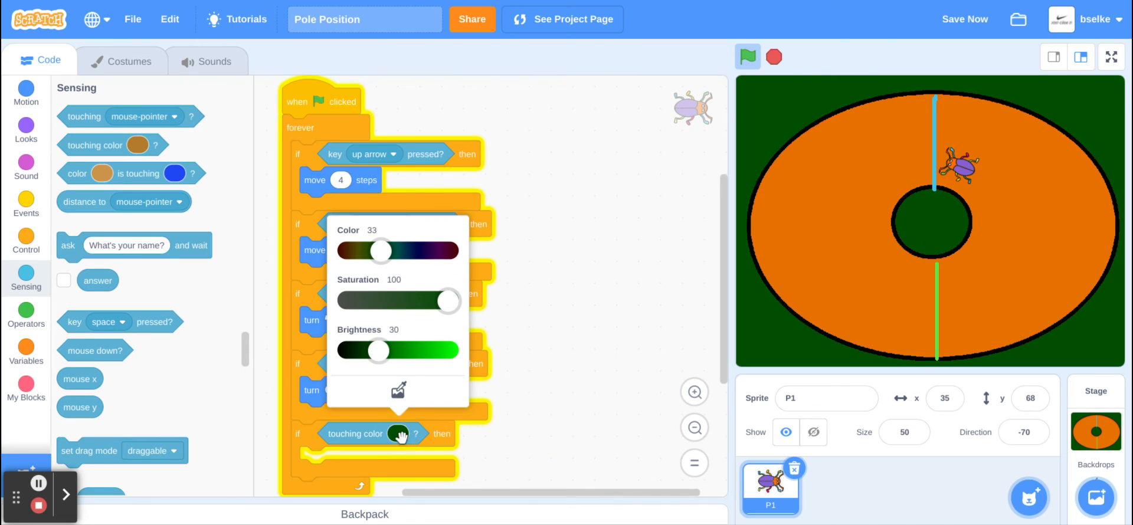
pyautogui.click(399, 392)
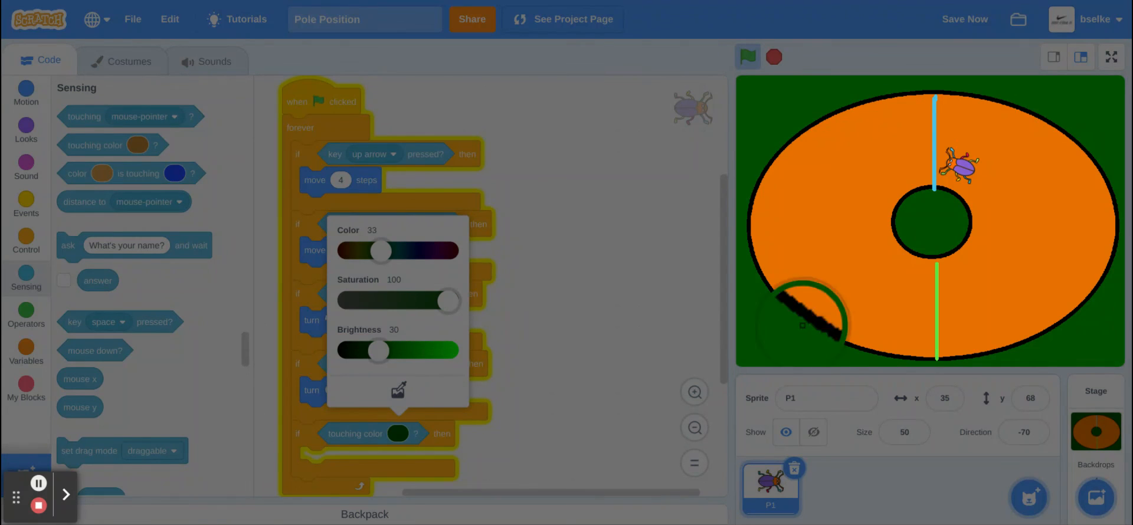
pyautogui.click(764, 341)
pyautogui.click(559, 350)
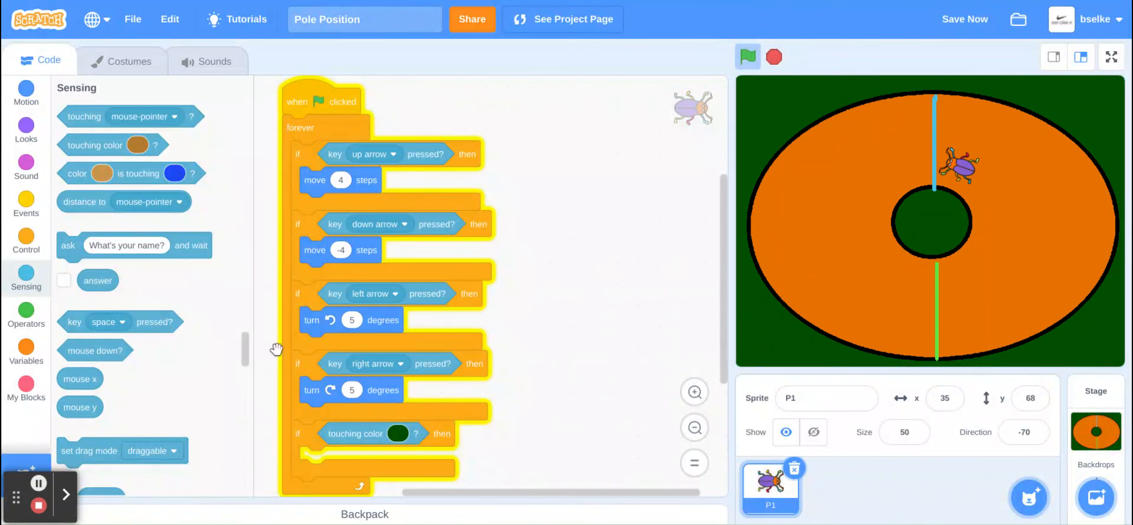
# Step: Put a wait 1 seconds block inside the if touching color block
pyautogui.click(28, 248)
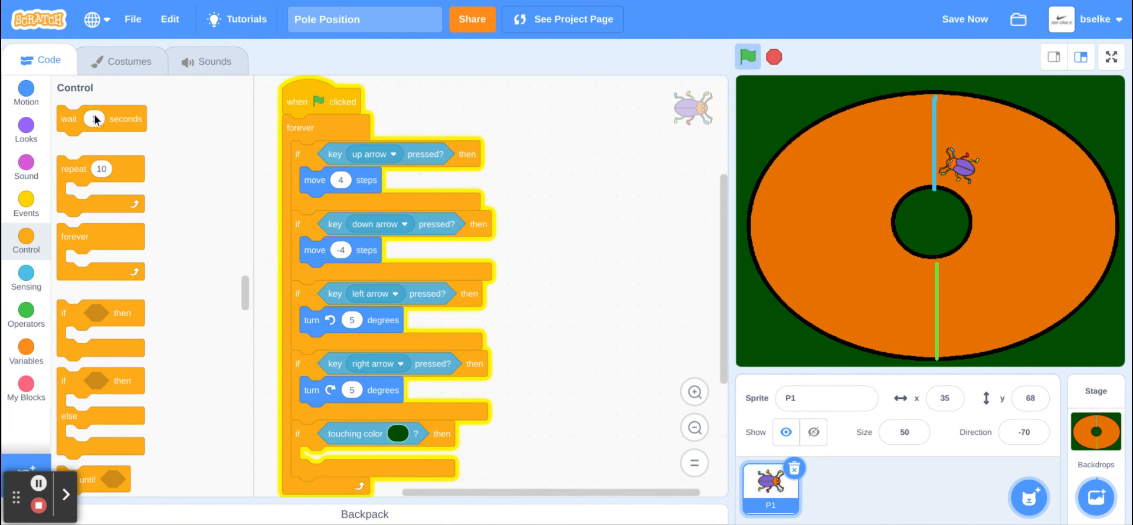
pyautogui.moveTo(77, 119); pyautogui.dragTo(293, 452)
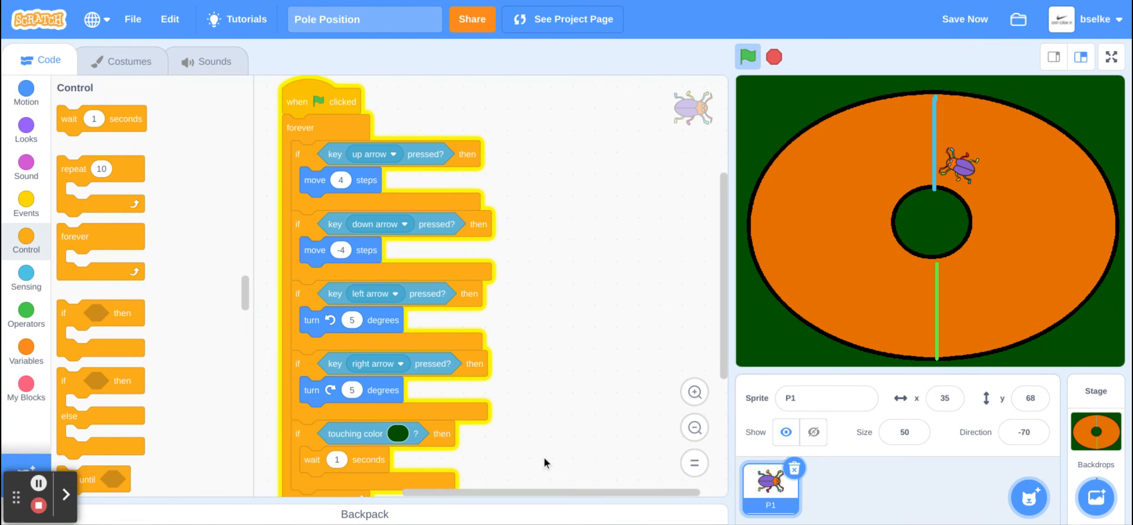
pyautogui.moveTo(553, 463); pyautogui.dragTo(554, 454)
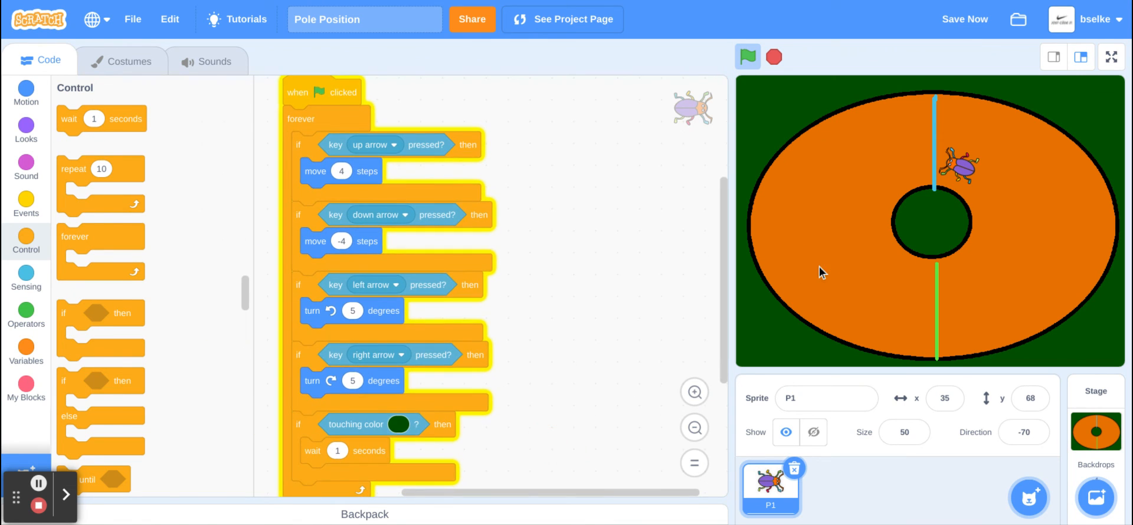
# Step: Test the 1-second wait by driving and turning P1 against the dark green inner circle
pyautogui.press('Up')
pyautogui.press('Left')
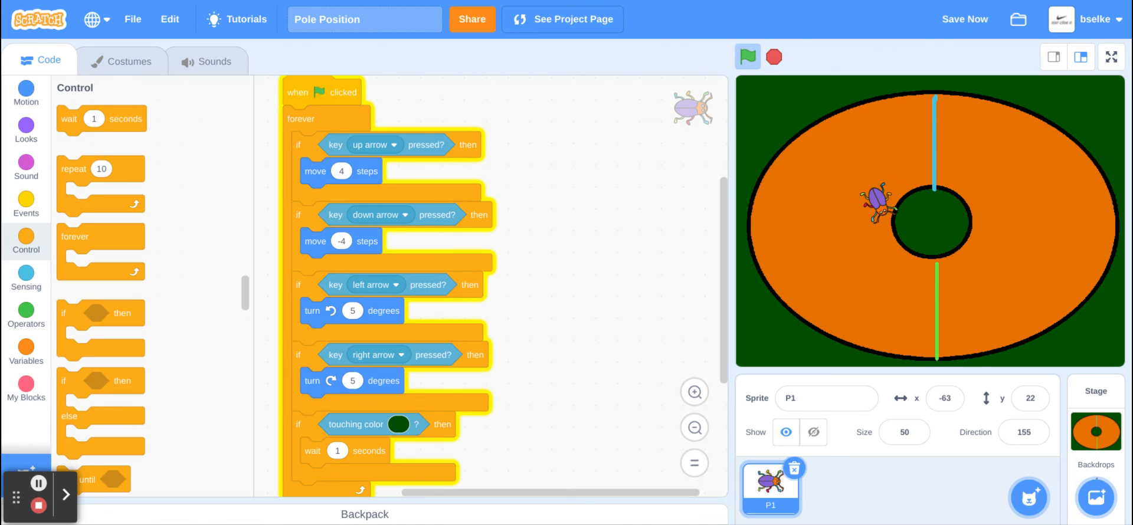
pyautogui.press('Up')
pyautogui.press('Right')
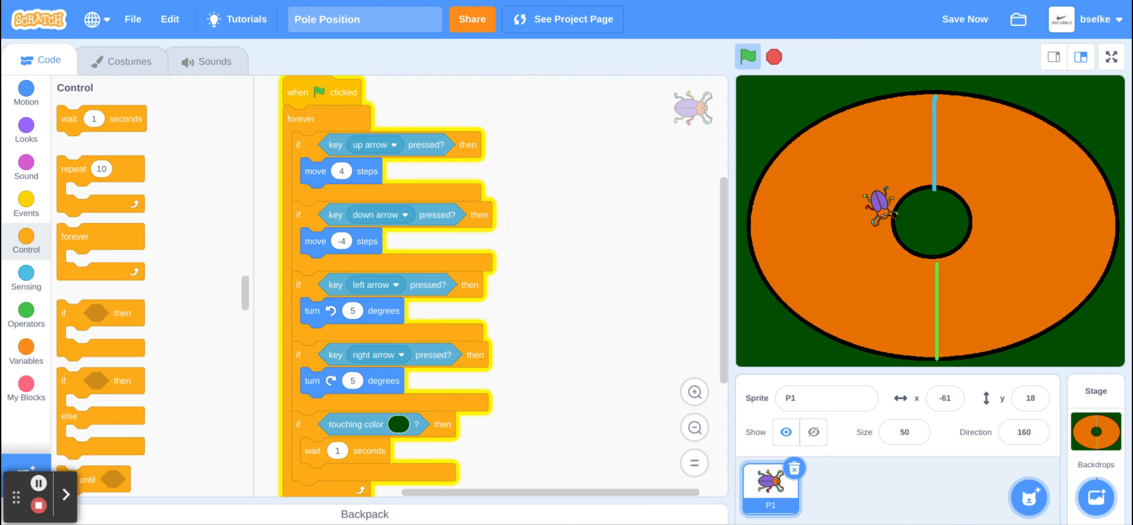
pyautogui.press('Up')
pyautogui.press('Up')
pyautogui.press('Right')
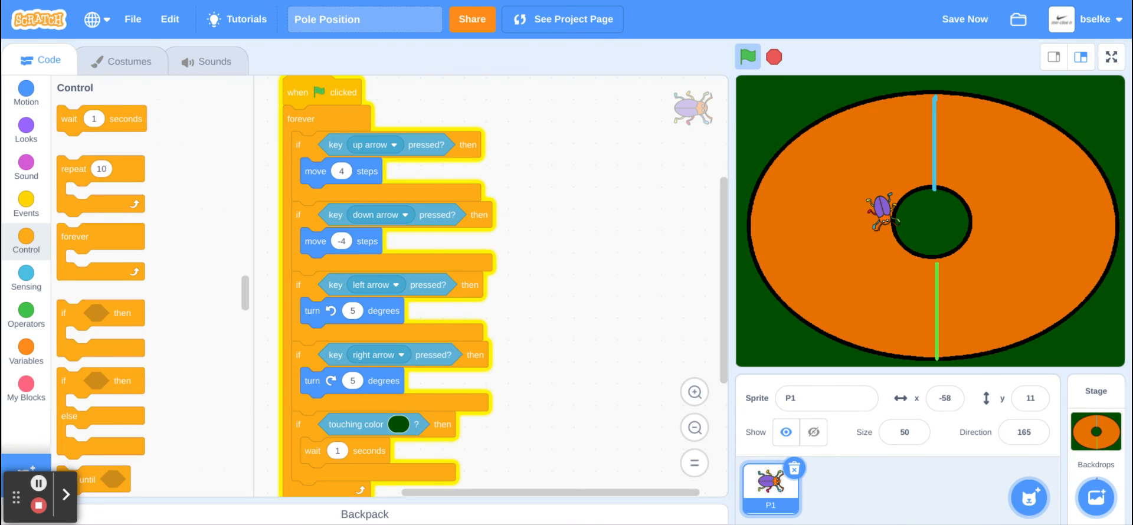
pyautogui.press('Up')
pyautogui.press('Right')
pyautogui.press('Up')
pyautogui.press('Right')
# Step: Set the wait inside the touching color check to .2 seconds and drive P1 forward along the inner circle's edge
pyautogui.click(337, 451)
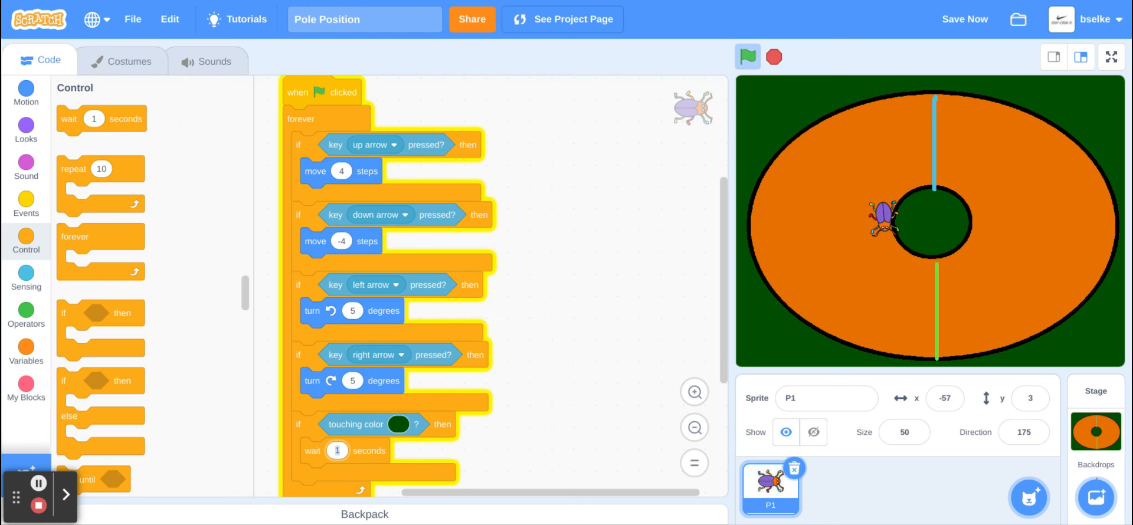
pyautogui.press('BackSpace')
pyautogui.press('Up')
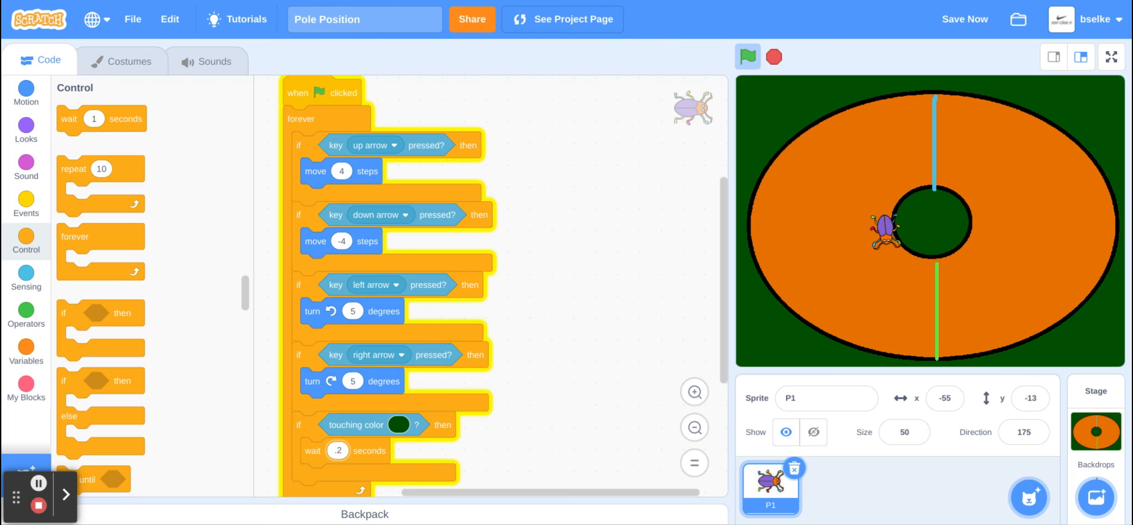
pyautogui.press('Up')
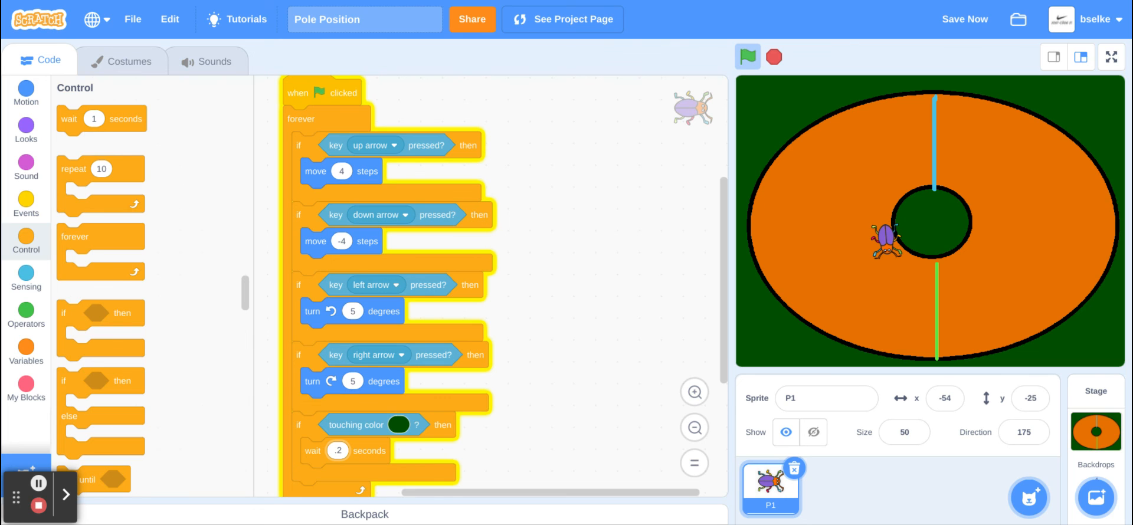
# Step: Steer P1 counterclockwise around the track to test the shorter wait, and save the project
pyautogui.press('Left')
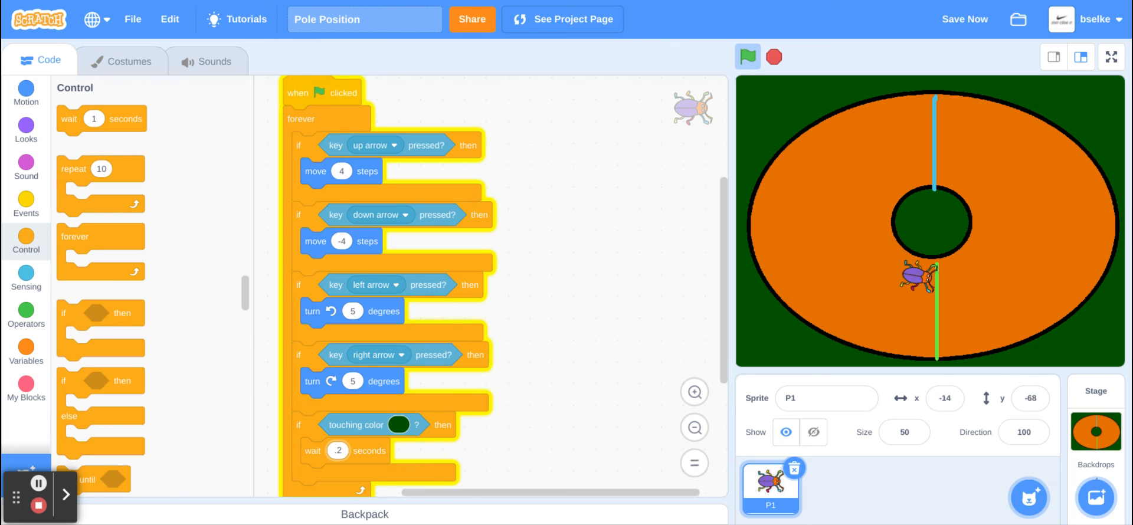
pyautogui.press('Up')
pyautogui.press('Left')
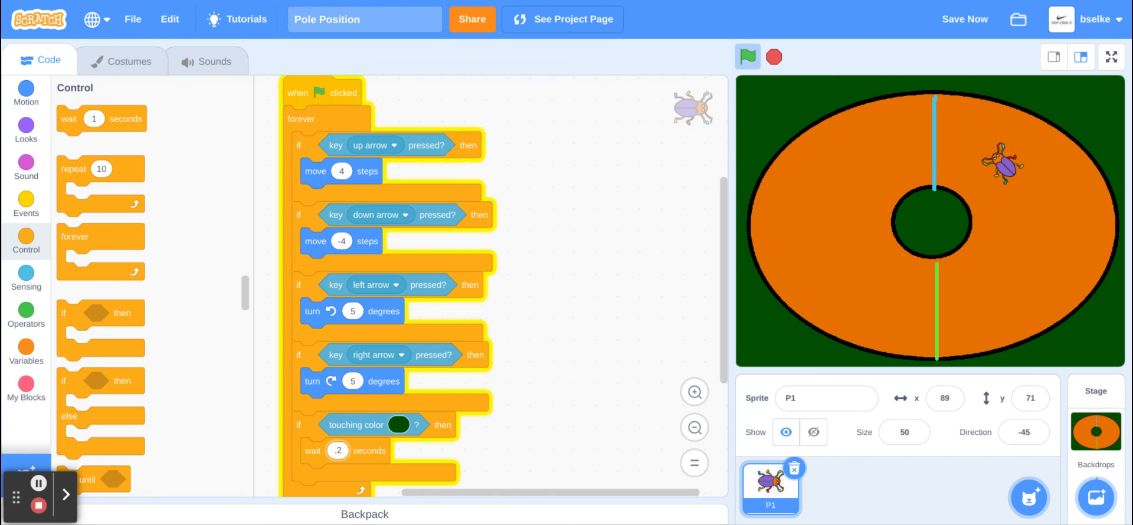
pyautogui.press('Up')
pyautogui.press('Left')
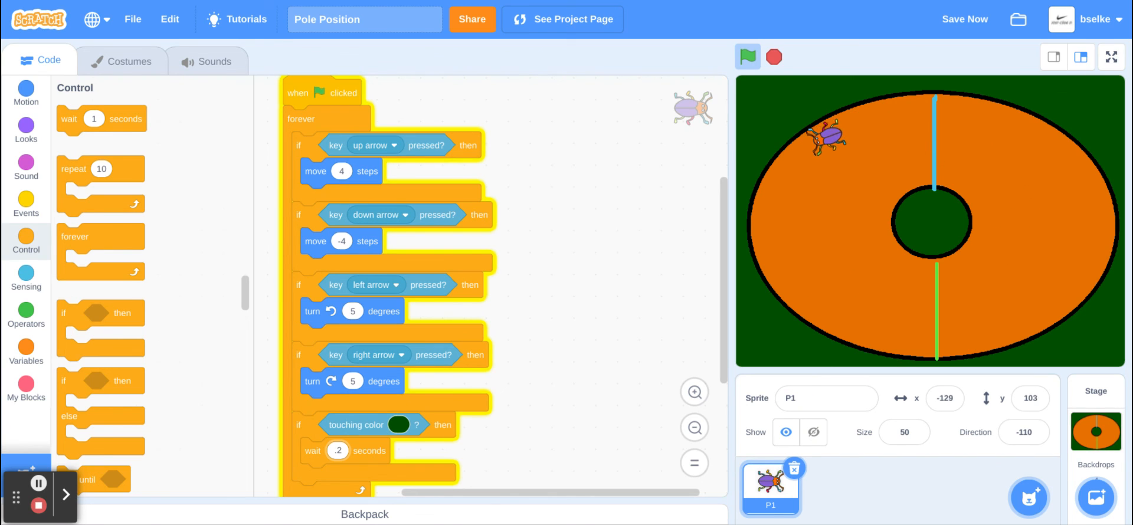
pyautogui.press('Up')
pyautogui.press('Left')
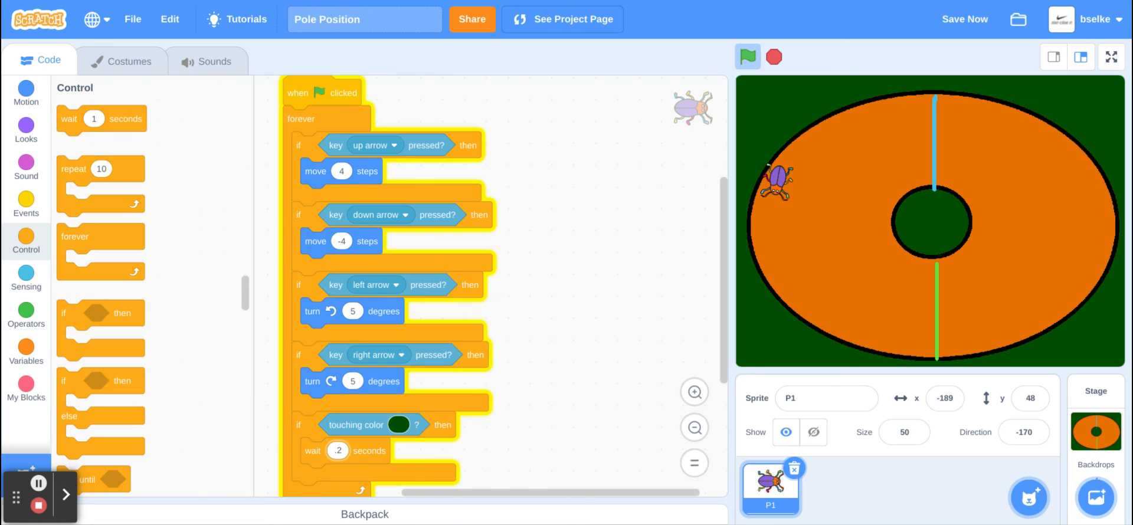
pyautogui.press('Up')
pyautogui.press('Left')
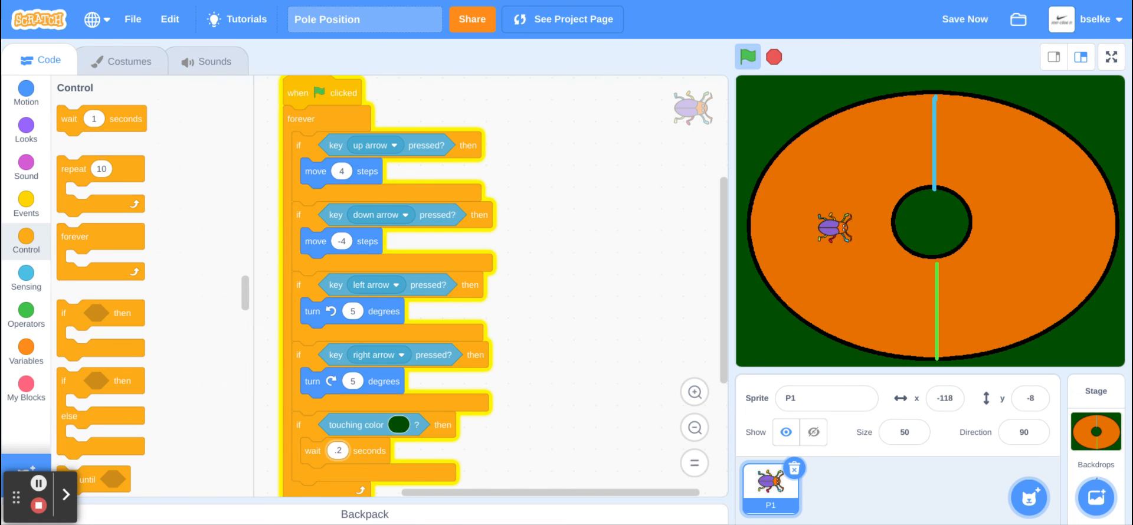
pyautogui.press('Up')
pyautogui.press('Left')
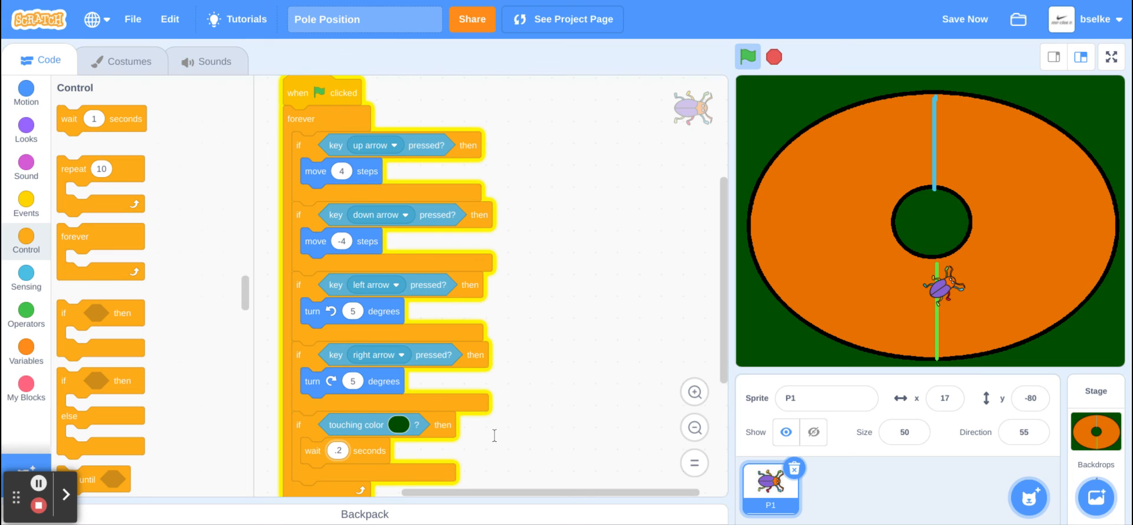
pyautogui.click(968, 21)
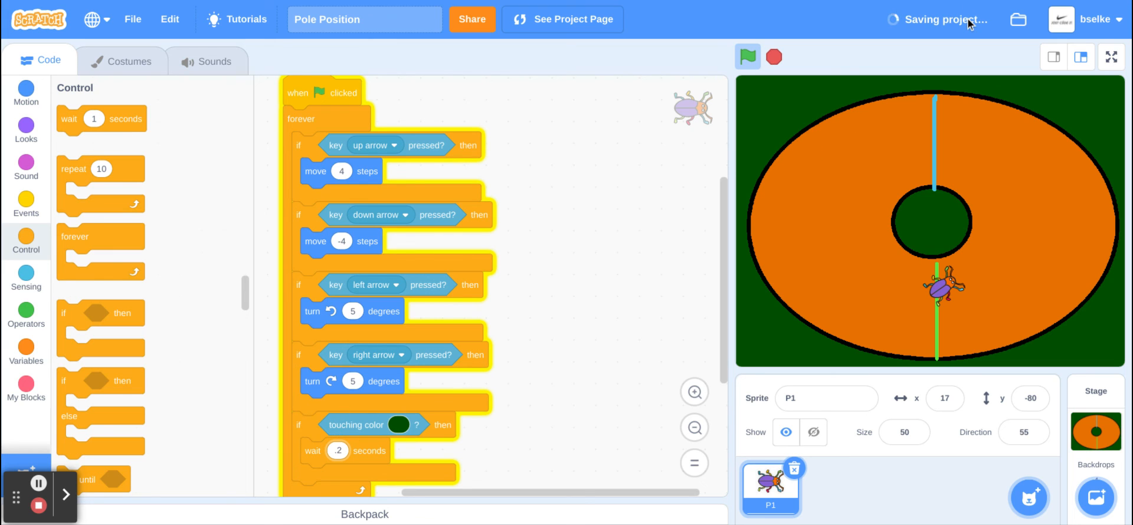